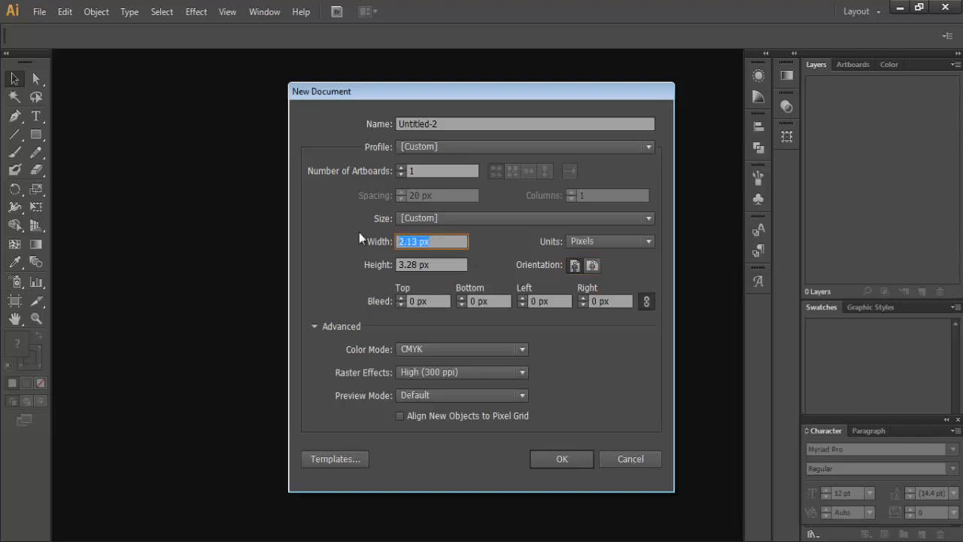
# Step: Create a new Print-profile document, Letter size 612 × 792 pt, in CMYK colour
pyautogui.write('3.5')
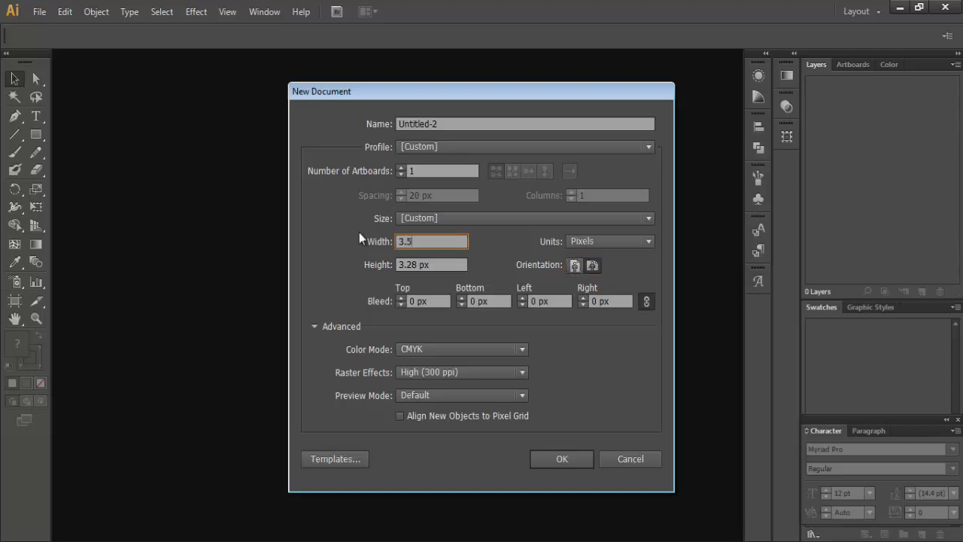
pyautogui.moveTo(434, 265); pyautogui.dragTo(385, 269)
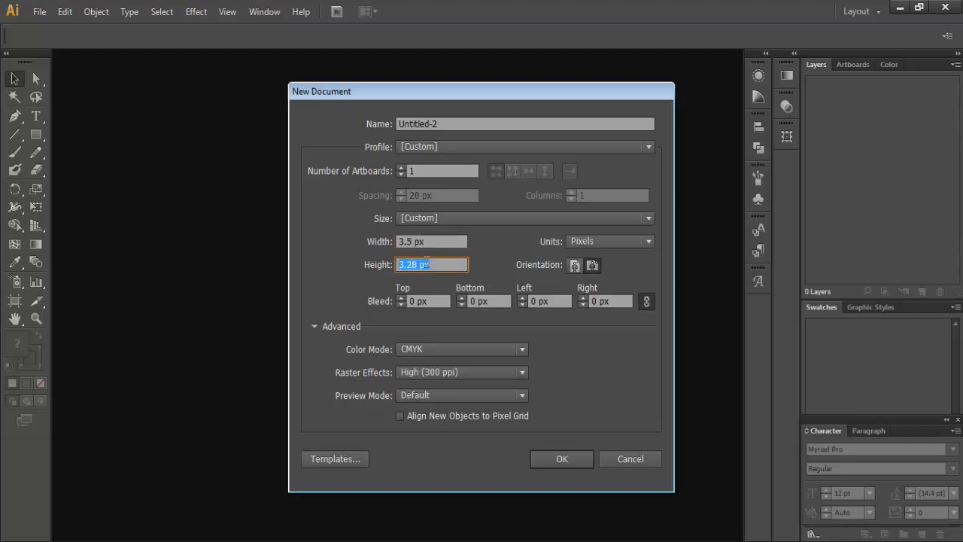
pyautogui.moveTo(433, 241); pyautogui.dragTo(332, 272)
pyautogui.write('2')
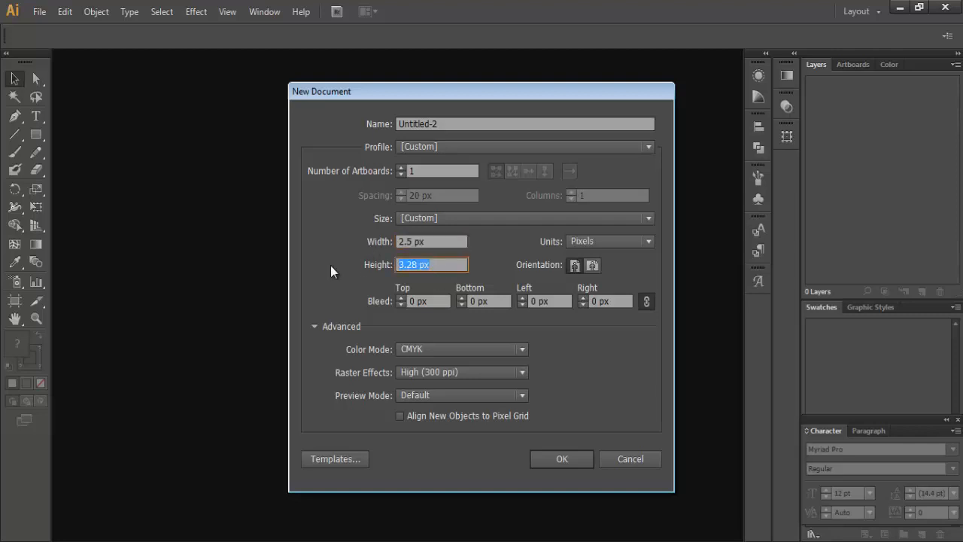
pyautogui.write('3.5')
pyautogui.click(495, 148)
pyautogui.click(462, 186)
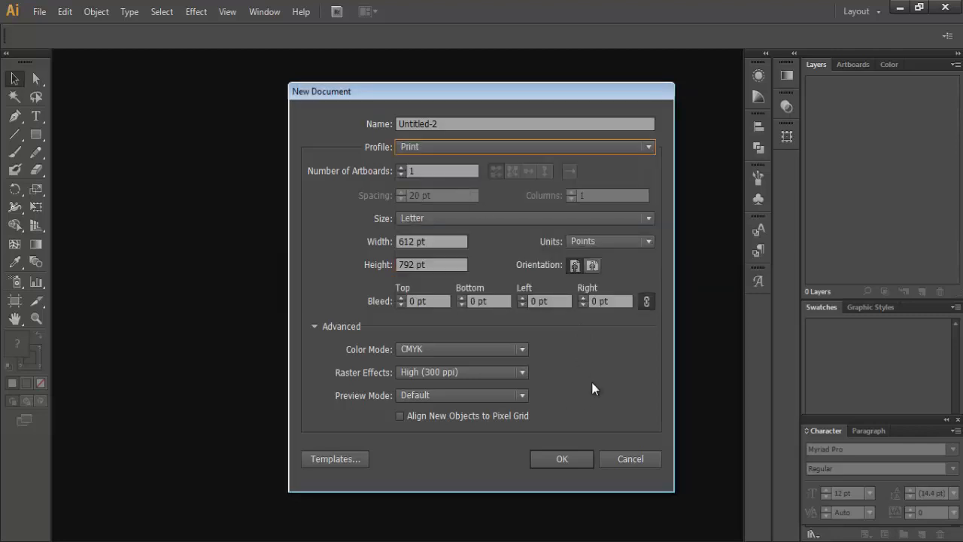
pyautogui.click(562, 459)
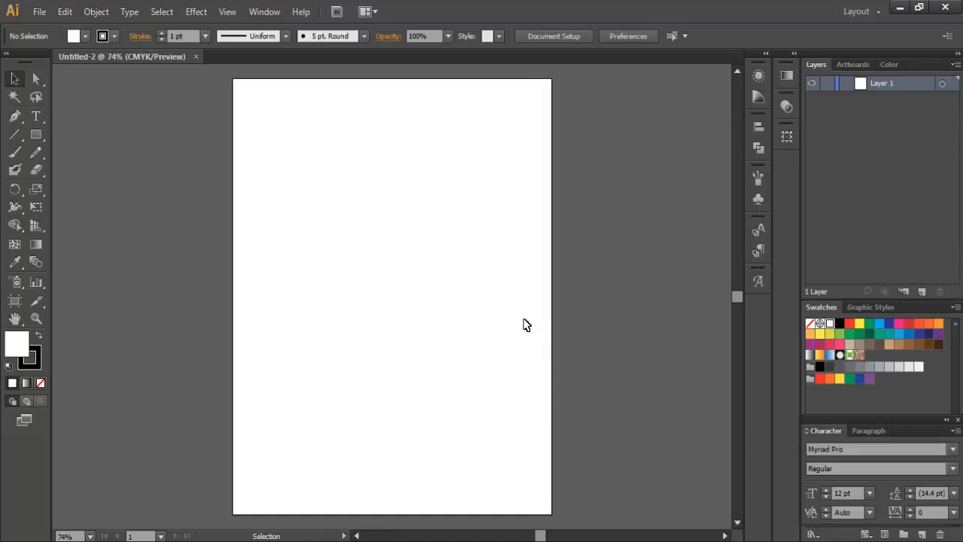
# Step: Narrow the artboard to 506.9 pt wide by dragging its left edge inward
pyautogui.hotkey('ctrl', '-')
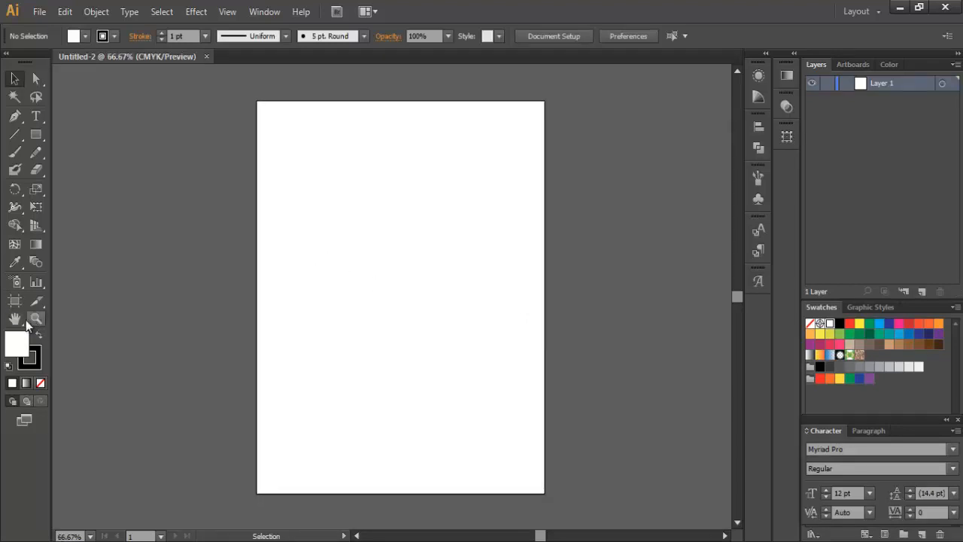
pyautogui.click(14, 300)
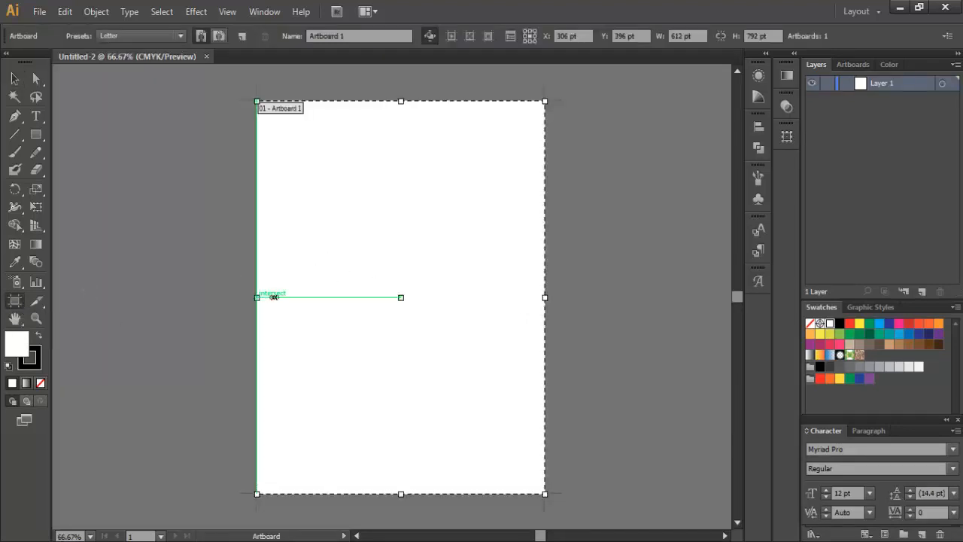
pyautogui.moveTo(274, 297); pyautogui.dragTo(306, 297)
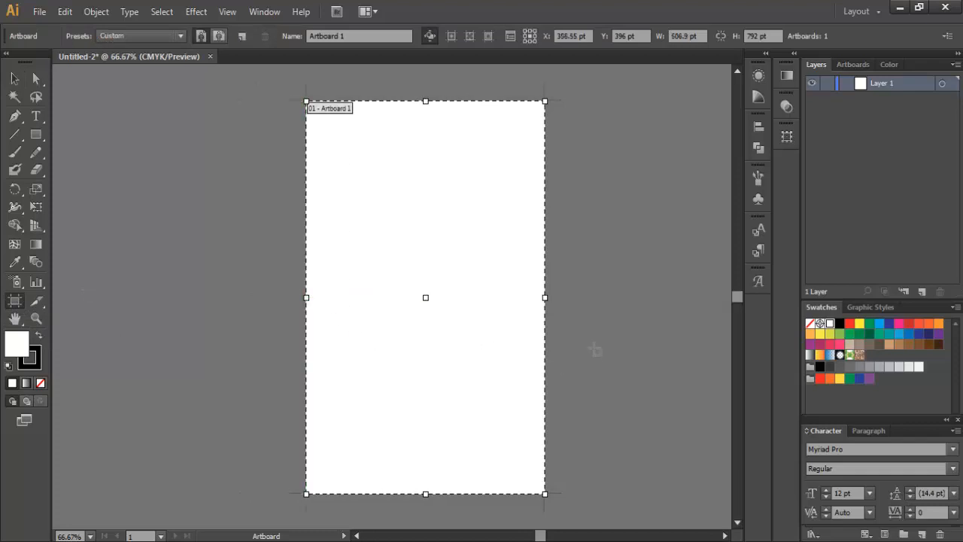
pyautogui.click(36, 78)
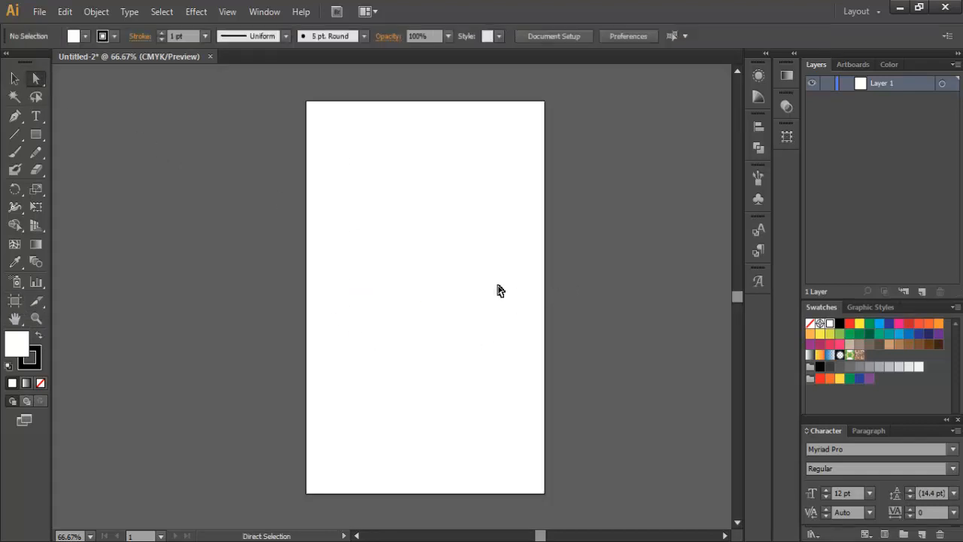
# Step: Alt-drag a copy of the artboard to its right, creating 'Artboard 1 copy' at X 1162.55 pt
pyautogui.scroll(-1, 485, 279)
pyautogui.moveTo(490, 288); pyautogui.dragTo(398, 279)
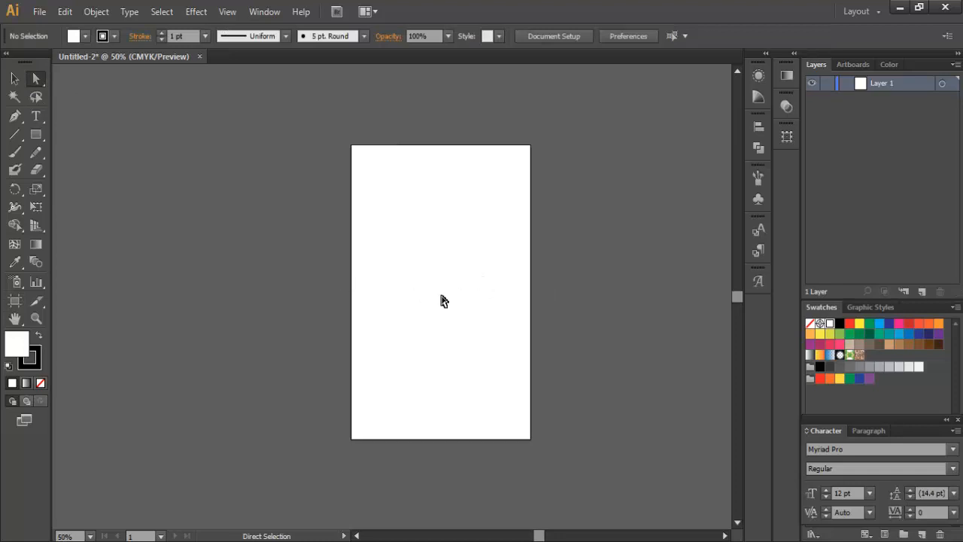
pyautogui.moveTo(537, 534); pyautogui.dragTo(550, 534)
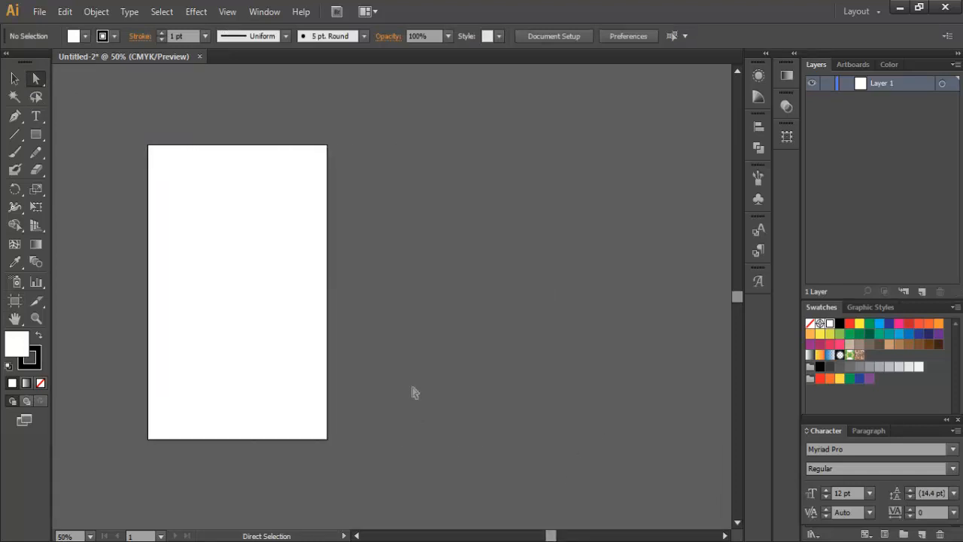
pyautogui.click(15, 300)
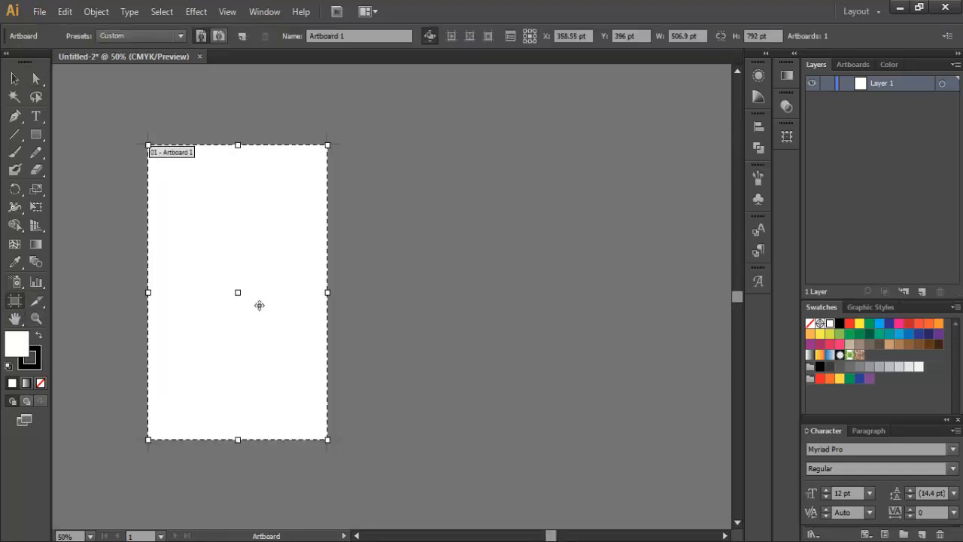
pyautogui.moveTo(259, 304); pyautogui.dragTo(543, 307)
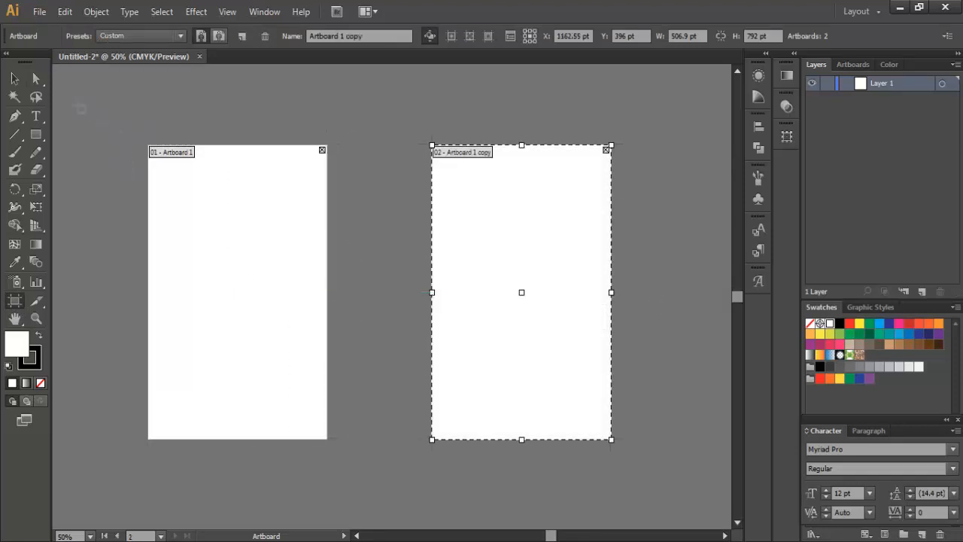
pyautogui.click(36, 79)
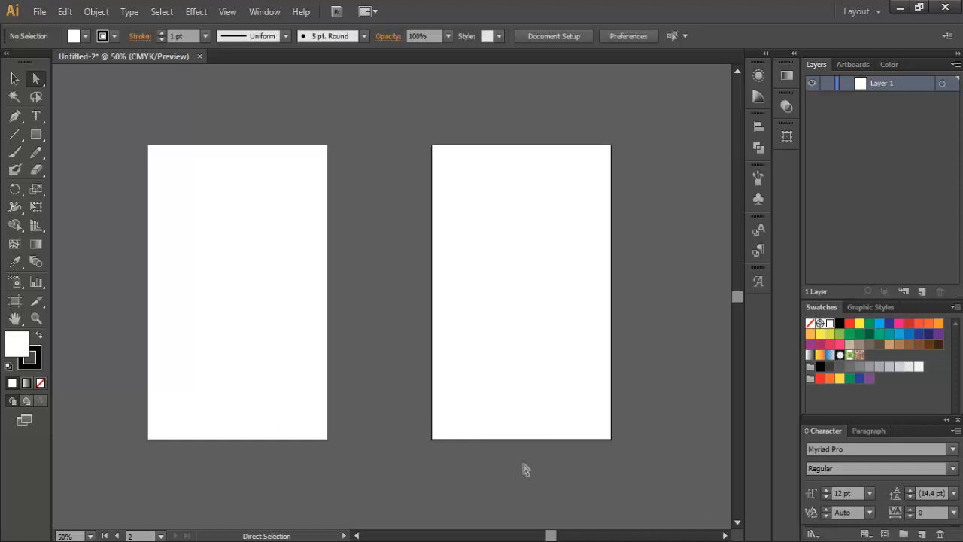
# Step: Draw a dark grey five-point polygon with a slanted lower edge across the right artboard's top
pyautogui.click(15, 116)
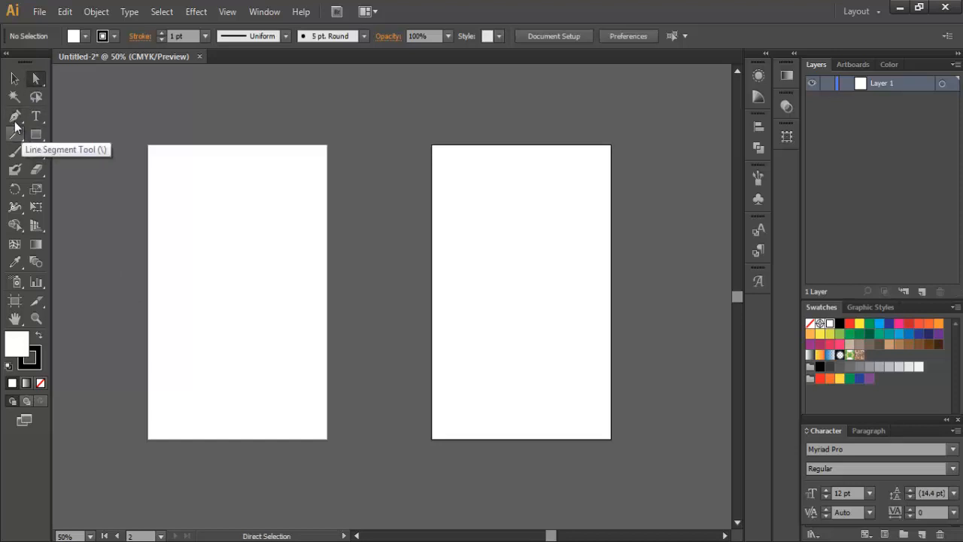
pyautogui.click(85, 36)
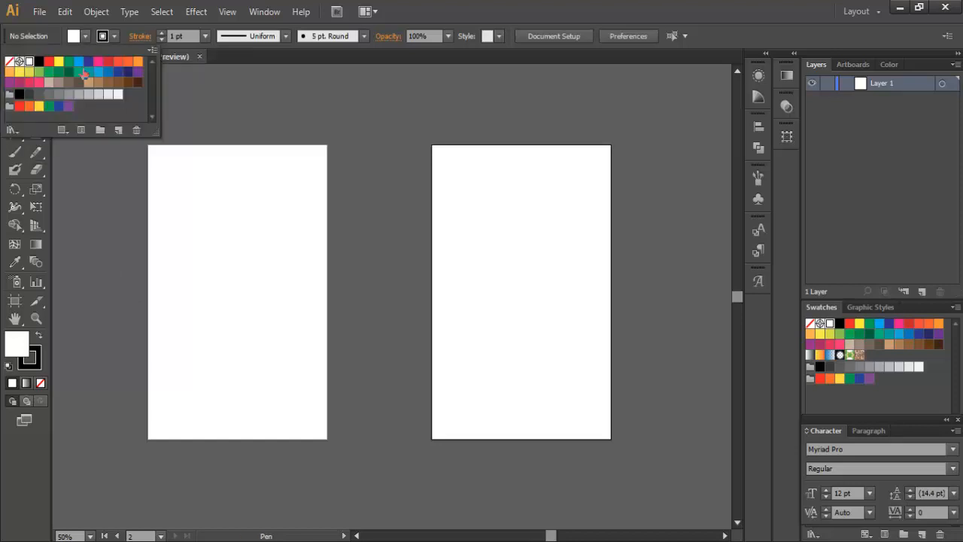
pyautogui.click(30, 94)
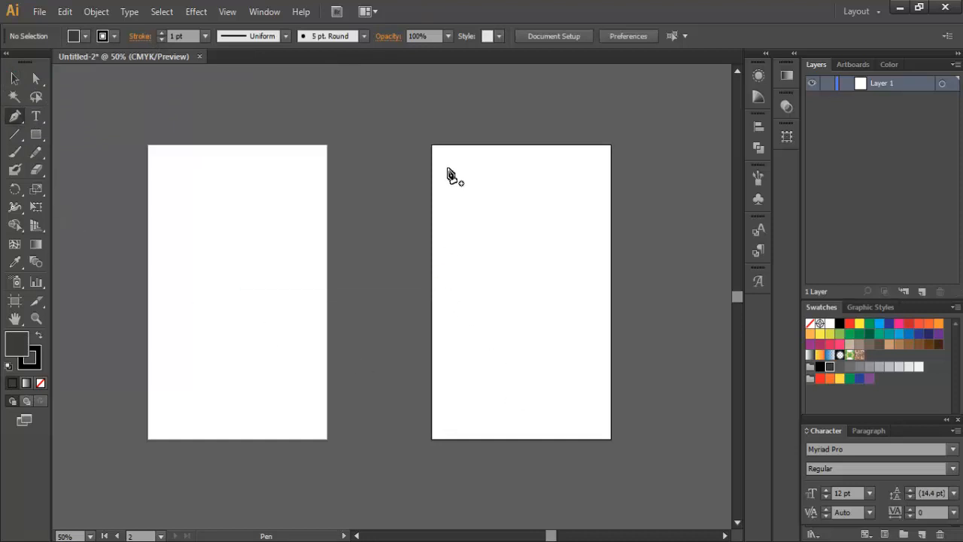
pyautogui.click(432, 145)
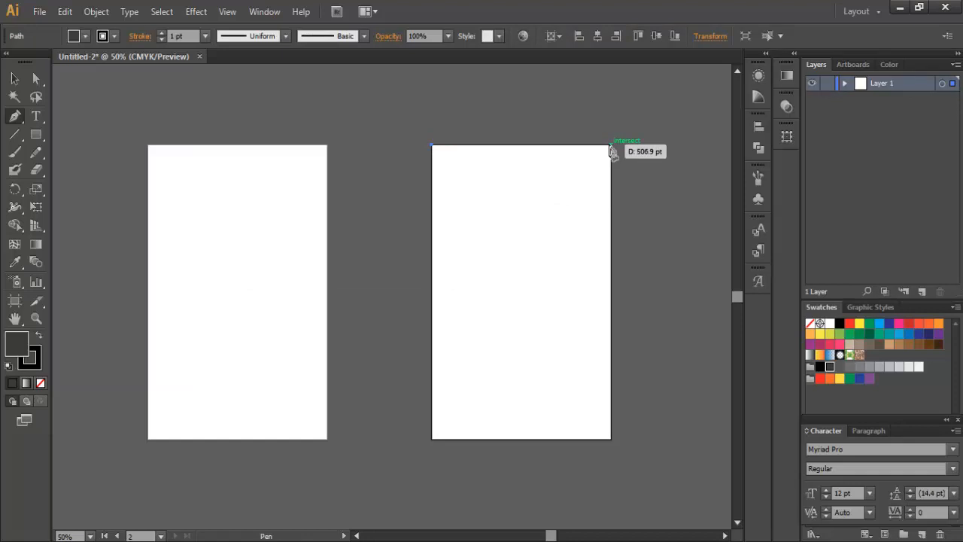
pyautogui.click(610, 146)
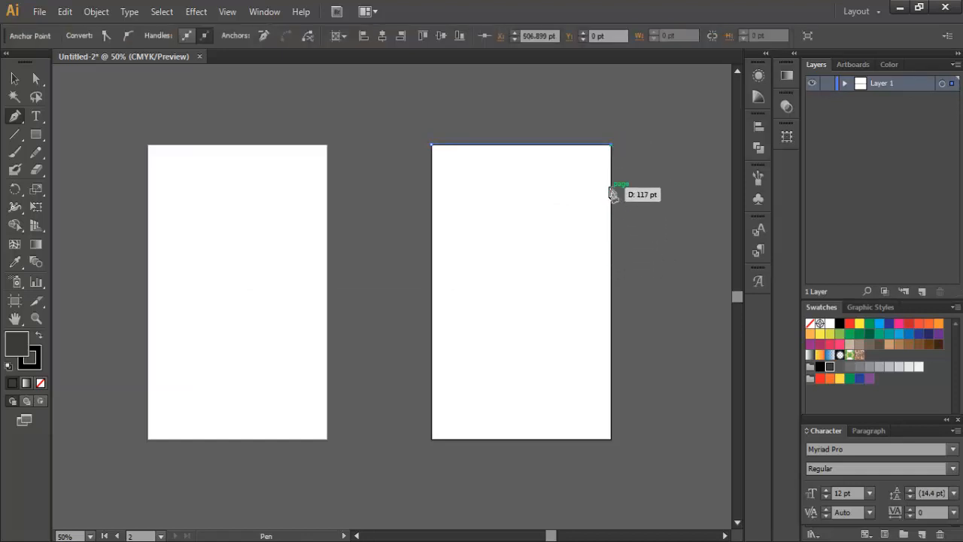
pyautogui.click(611, 188)
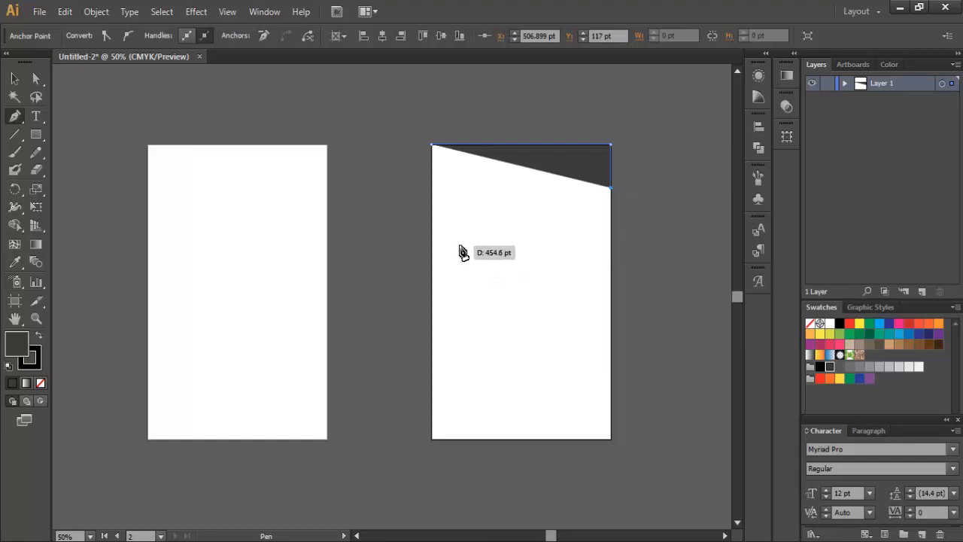
pyautogui.click(459, 244)
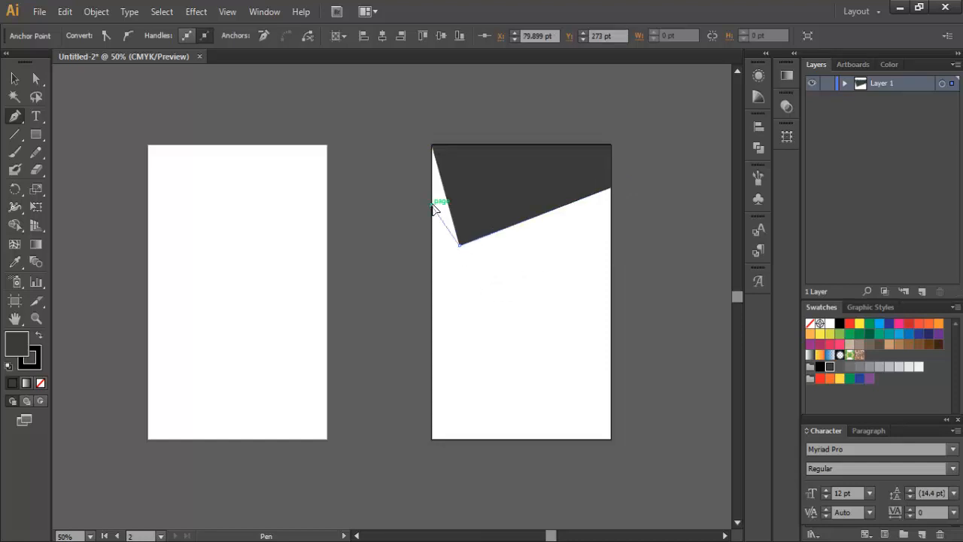
pyautogui.click(432, 204)
pyautogui.click(433, 145)
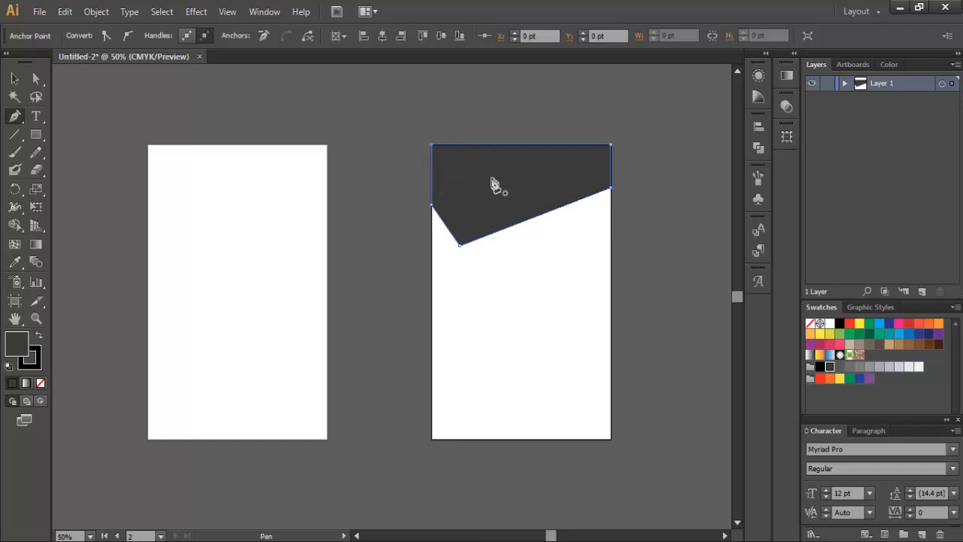
# Step: Set the dark grey shape's stroke to None
pyautogui.click(36, 78)
pyautogui.click(301, 107)
pyautogui.press('v')
pyautogui.press('/')
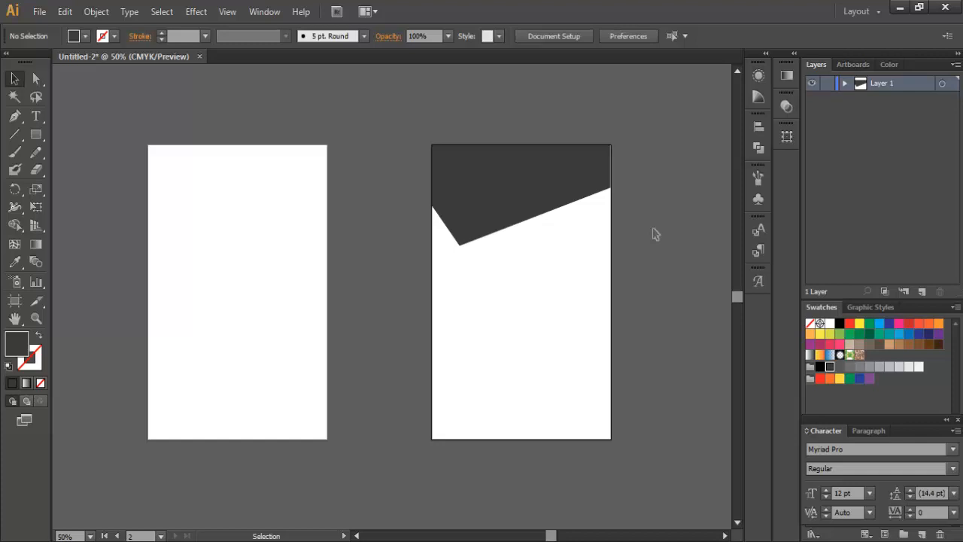
# Step: Draw a red-orange triangle down the second card's right edge, starting at the dark shape's corner
pyautogui.click(15, 116)
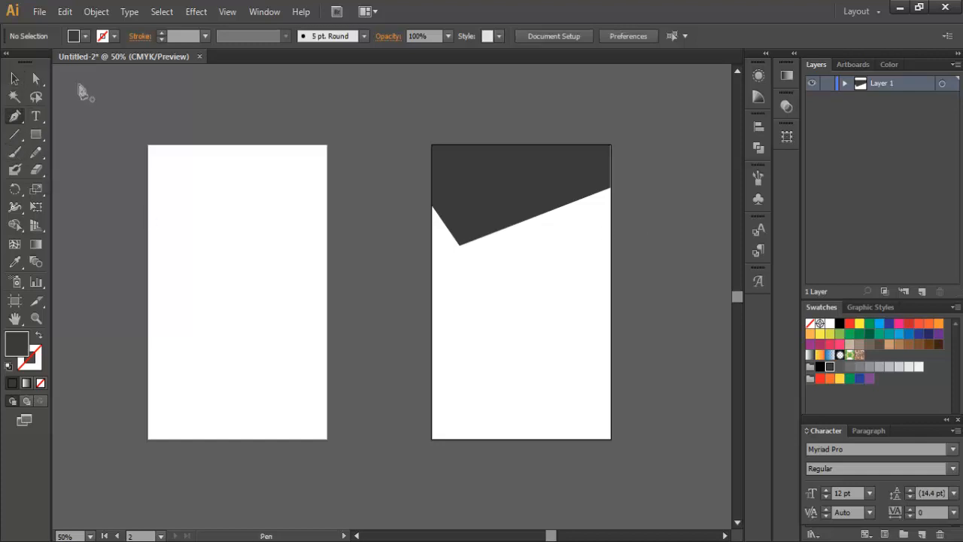
pyautogui.click(85, 37)
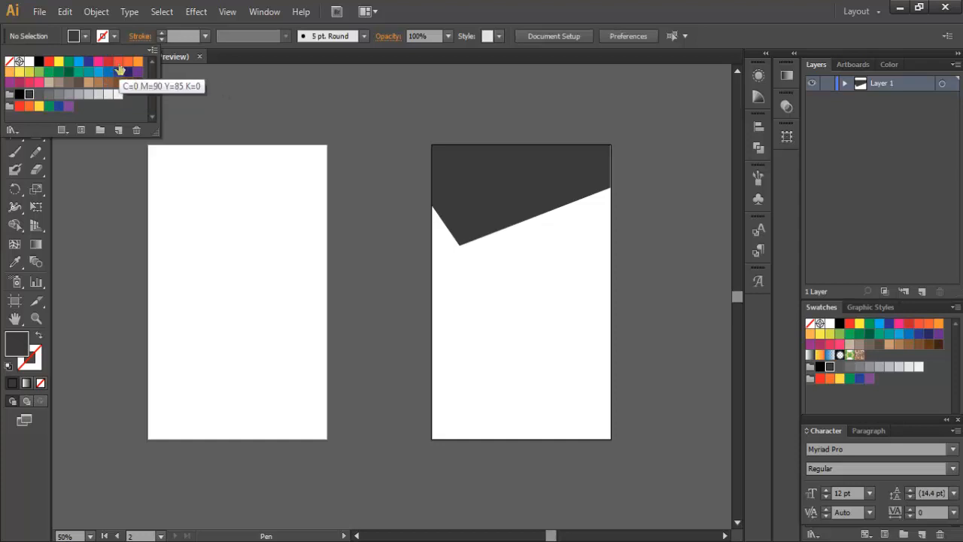
pyautogui.click(118, 61)
pyautogui.keyDown('ctrl'); pyautogui.click(611, 189); pyautogui.keyUp('ctrl')
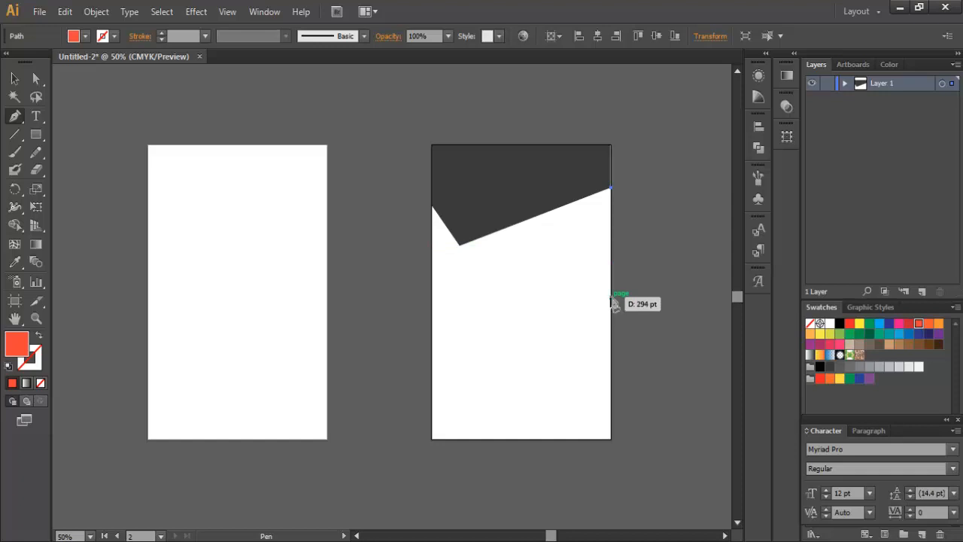
pyautogui.click(611, 301)
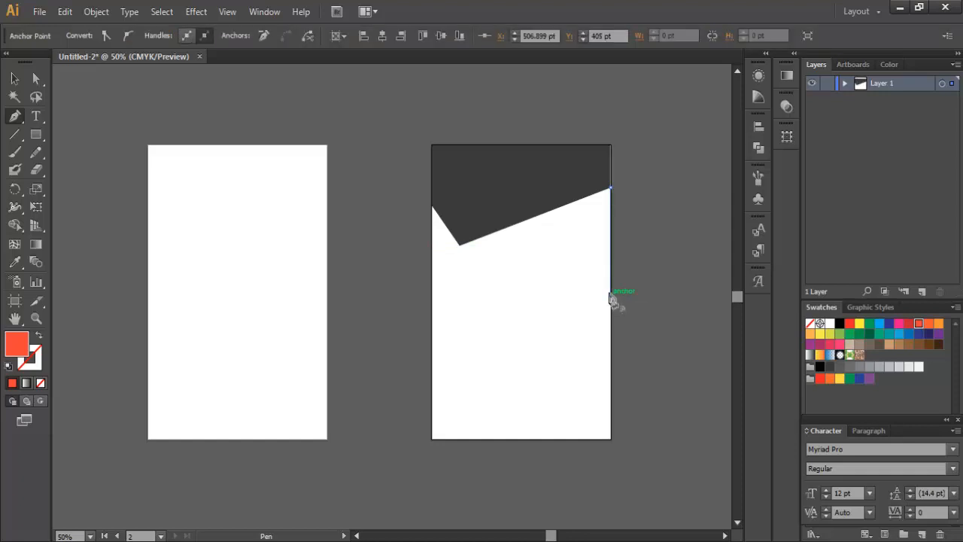
pyautogui.click(547, 215)
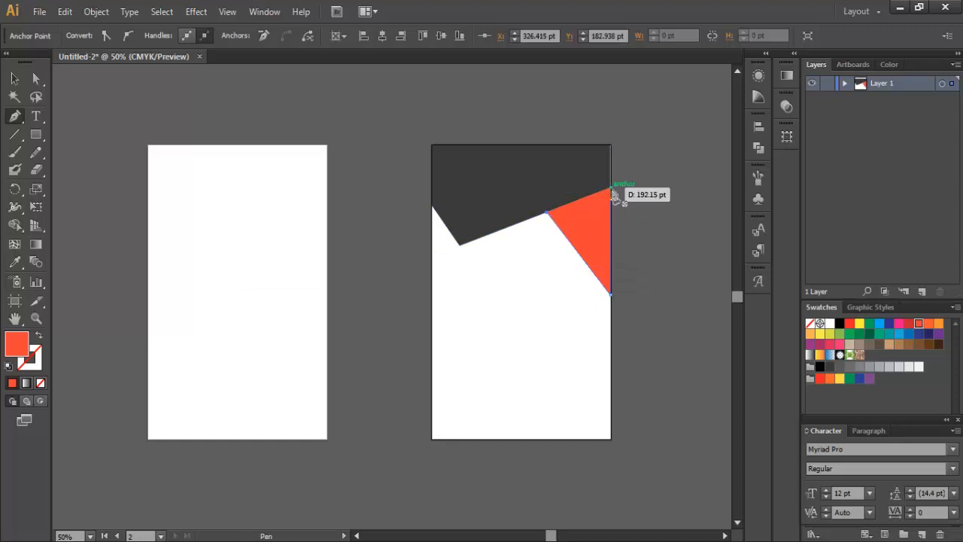
pyautogui.click(612, 191)
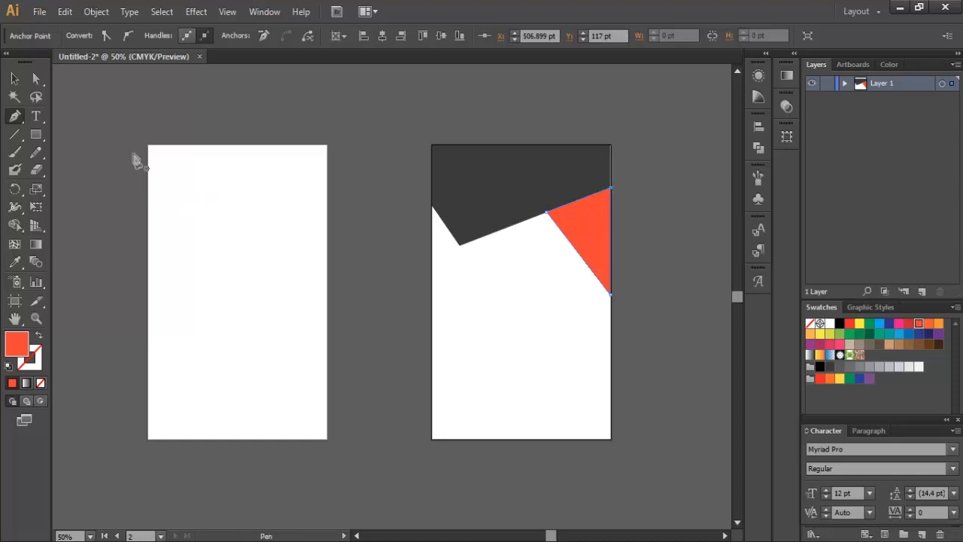
pyautogui.click(14, 78)
pyautogui.click(648, 202)
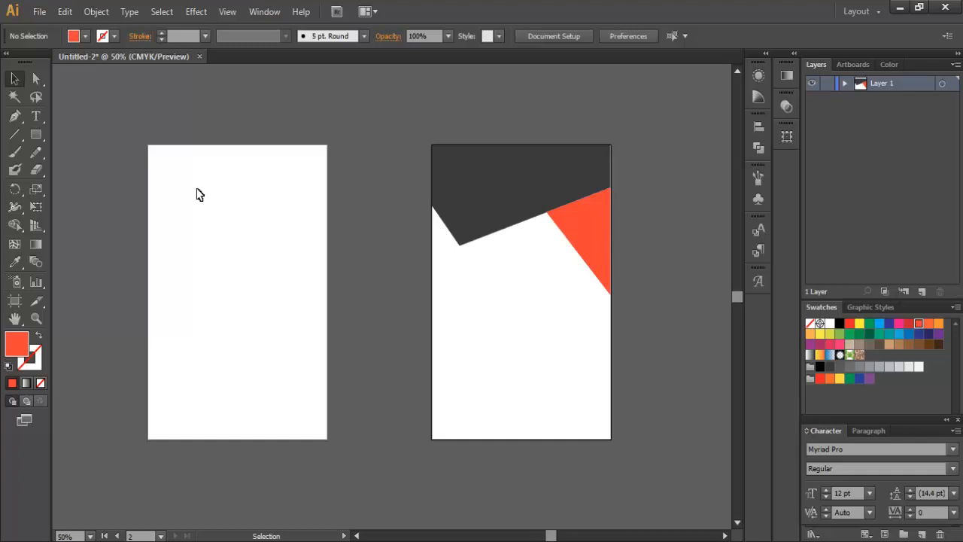
pyautogui.click(14, 116)
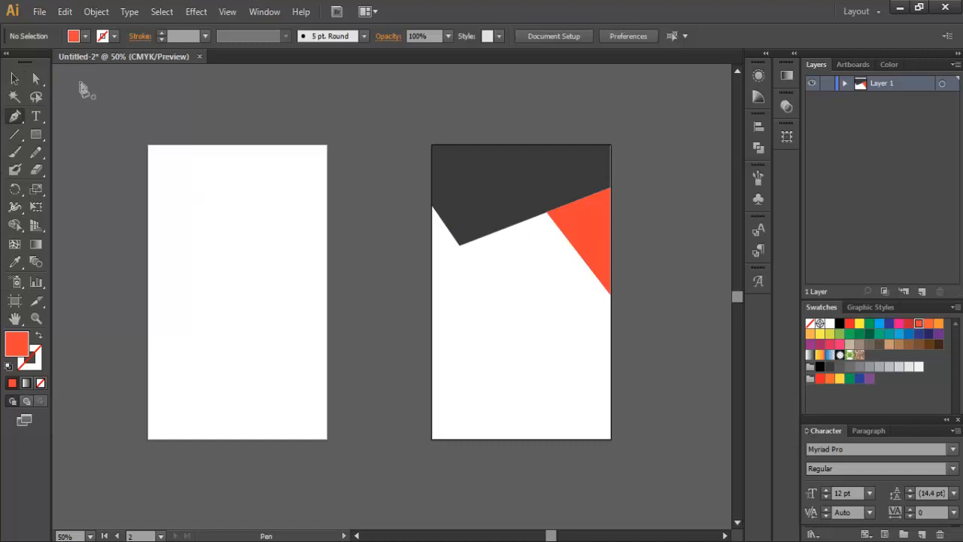
# Step: Draw a four-corner orange band from the red triangle's edge diagonally to the card's left edge
pyautogui.click(85, 36)
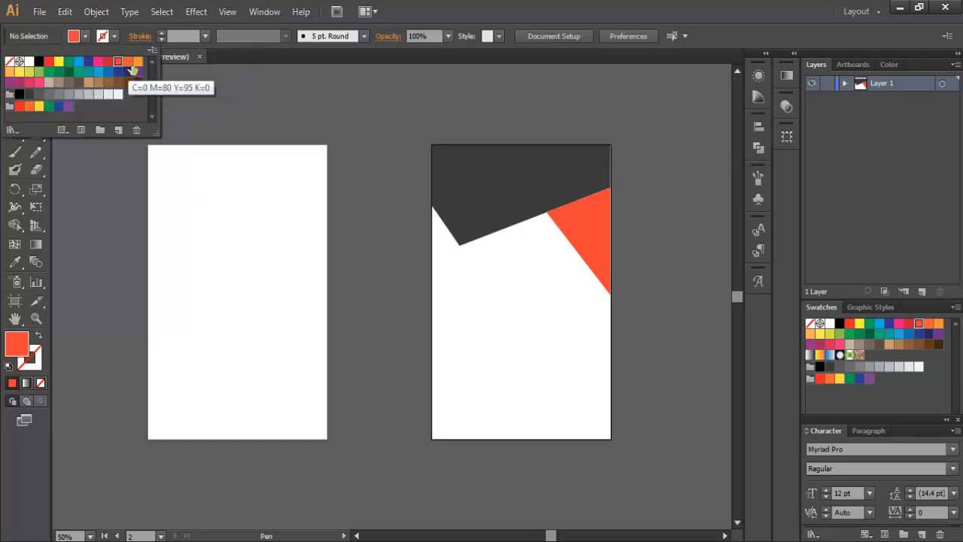
pyautogui.click(137, 66)
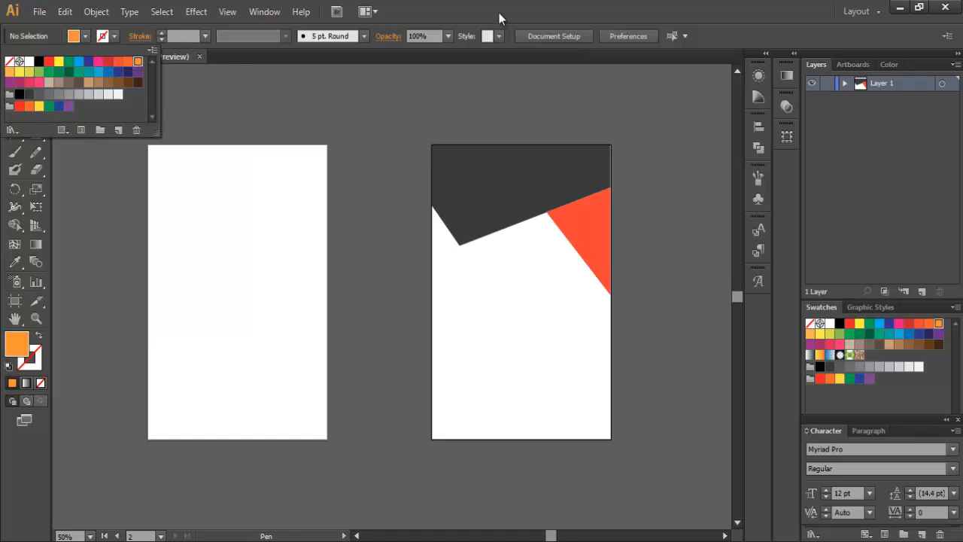
pyautogui.click(546, 213)
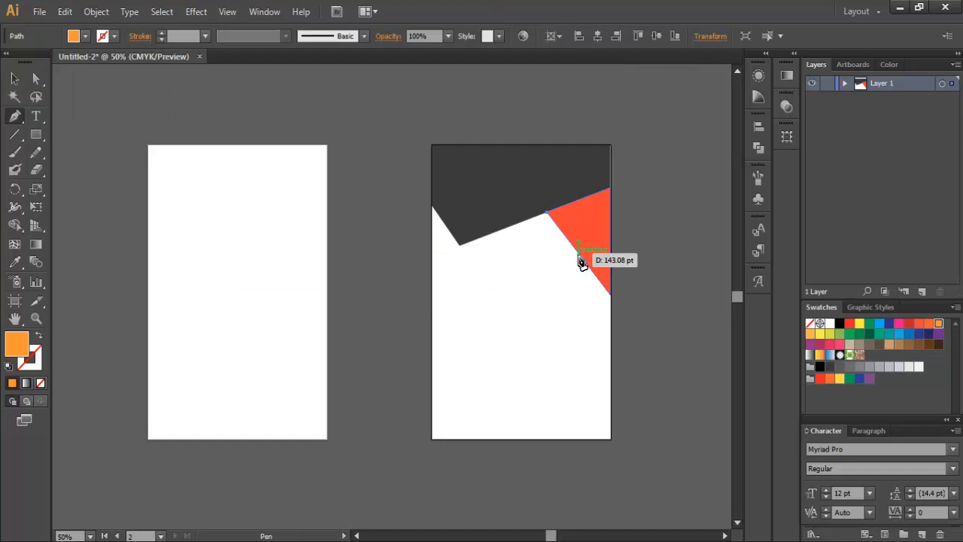
pyautogui.click(578, 255)
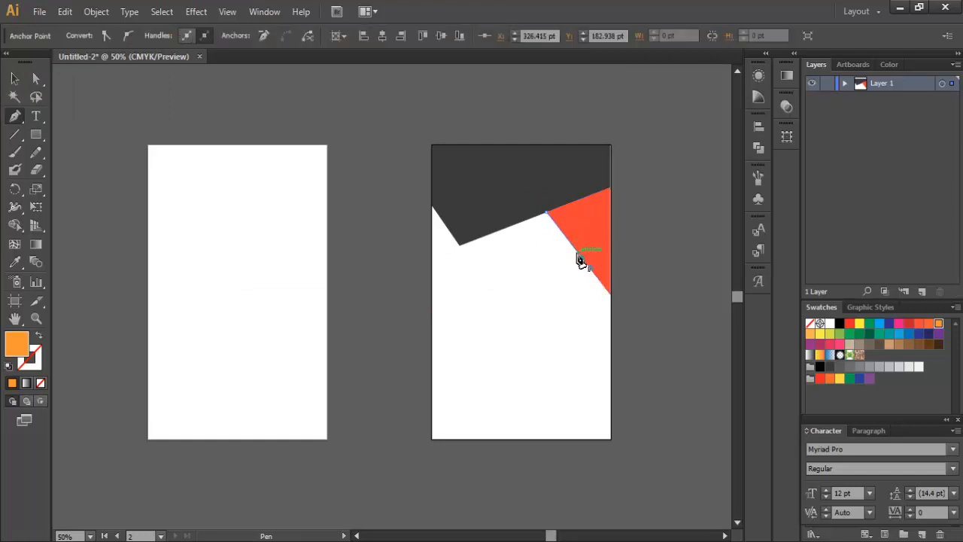
pyautogui.click(433, 294)
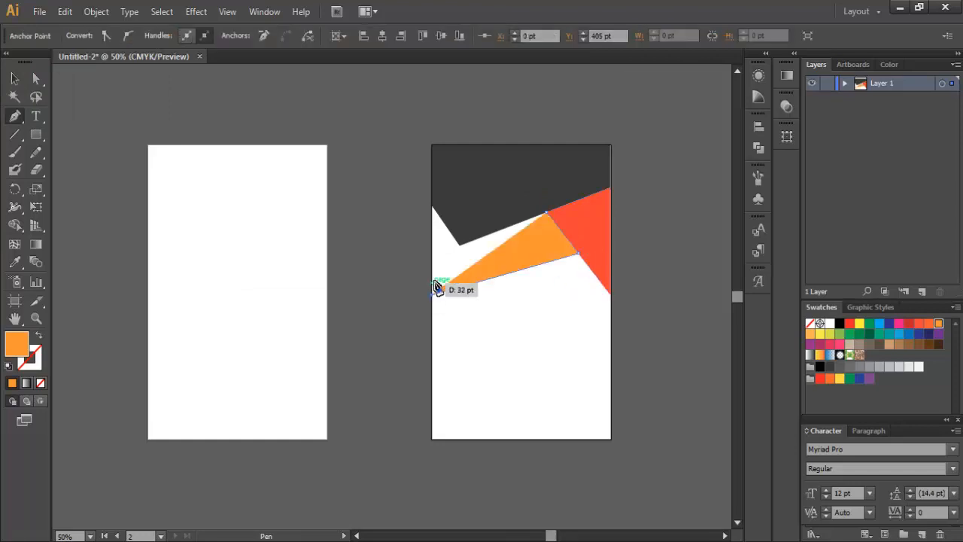
pyautogui.click(431, 256)
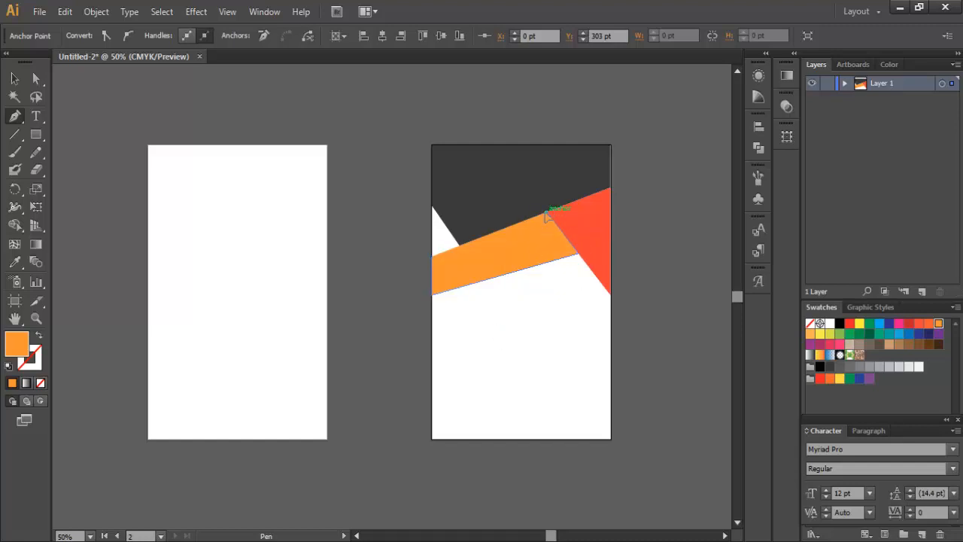
pyautogui.click(546, 214)
pyautogui.click(14, 78)
pyautogui.click(158, 114)
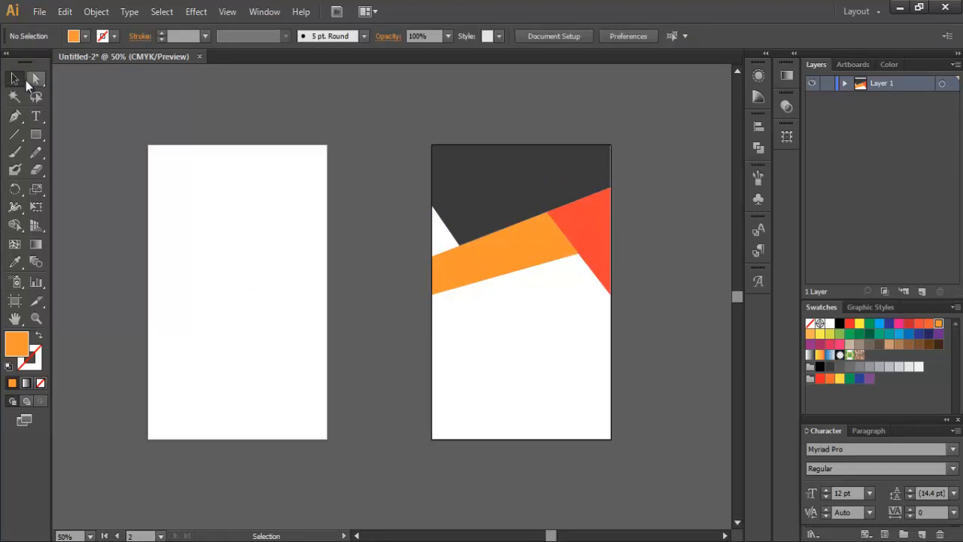
# Step: Draw a small red triangle on the left edge, under the dark shape's lower tip
pyautogui.click(14, 116)
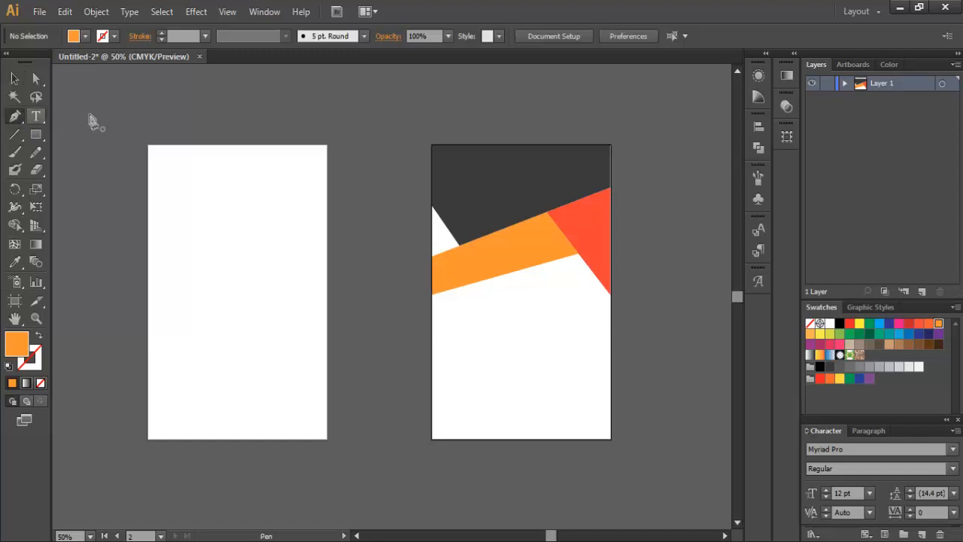
pyautogui.click(85, 37)
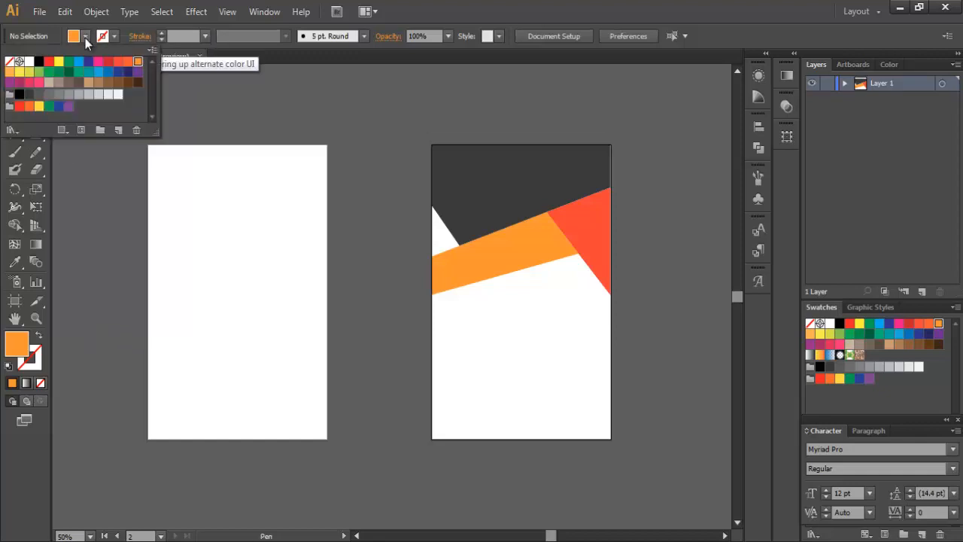
pyautogui.click(118, 61)
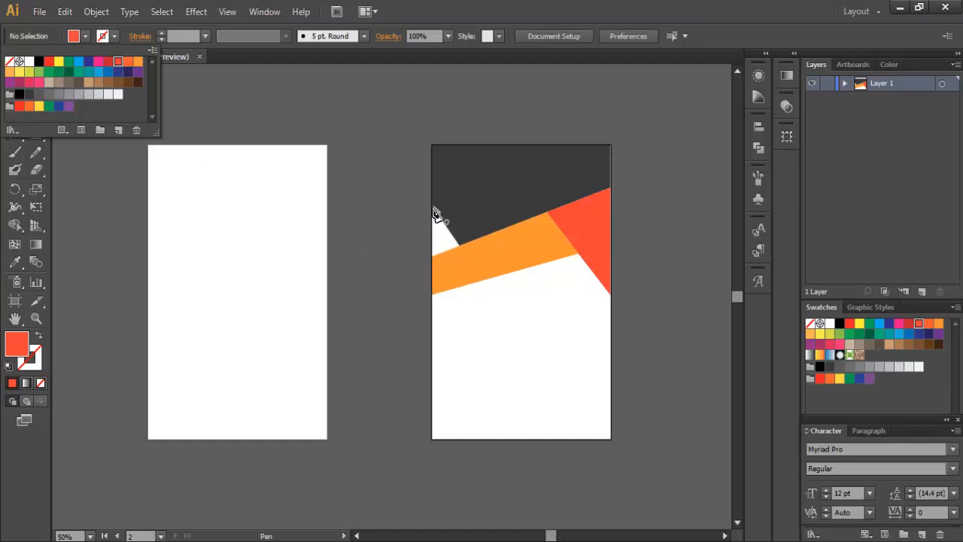
pyautogui.click(433, 208)
pyautogui.click(459, 244)
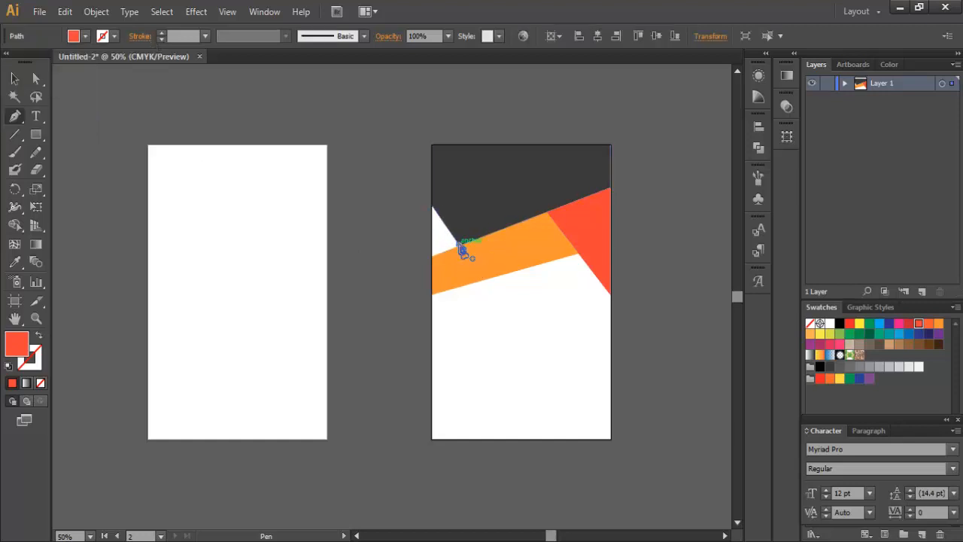
pyautogui.click(433, 255)
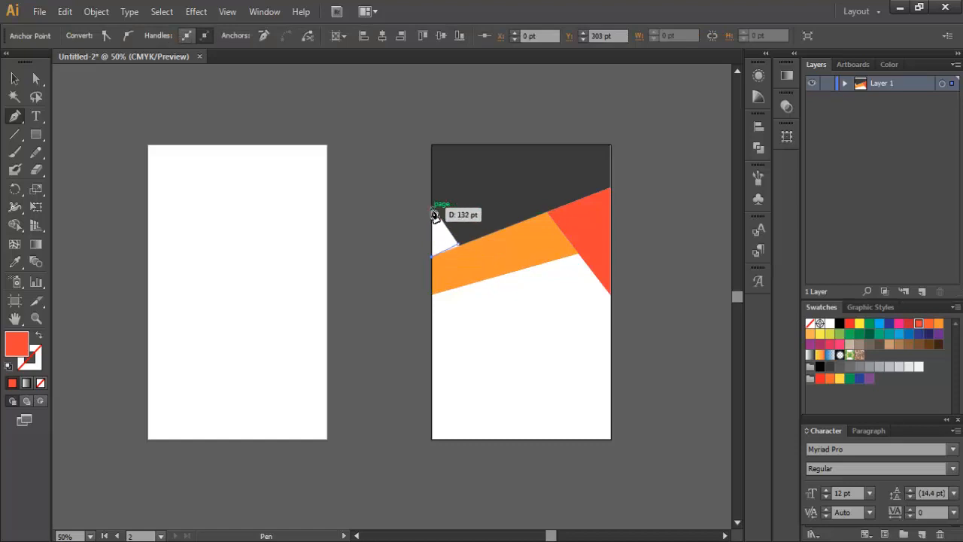
pyautogui.click(432, 207)
pyautogui.click(459, 244)
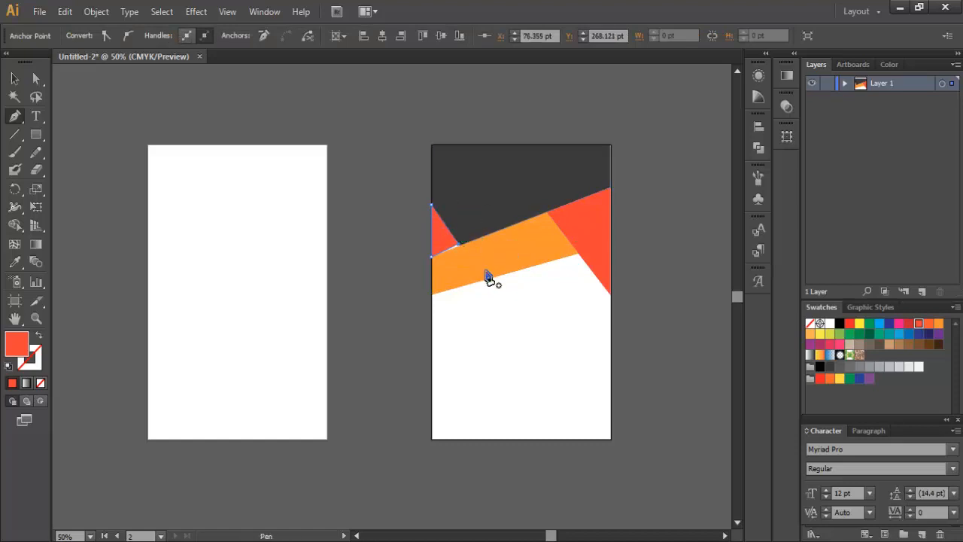
pyautogui.press('v')
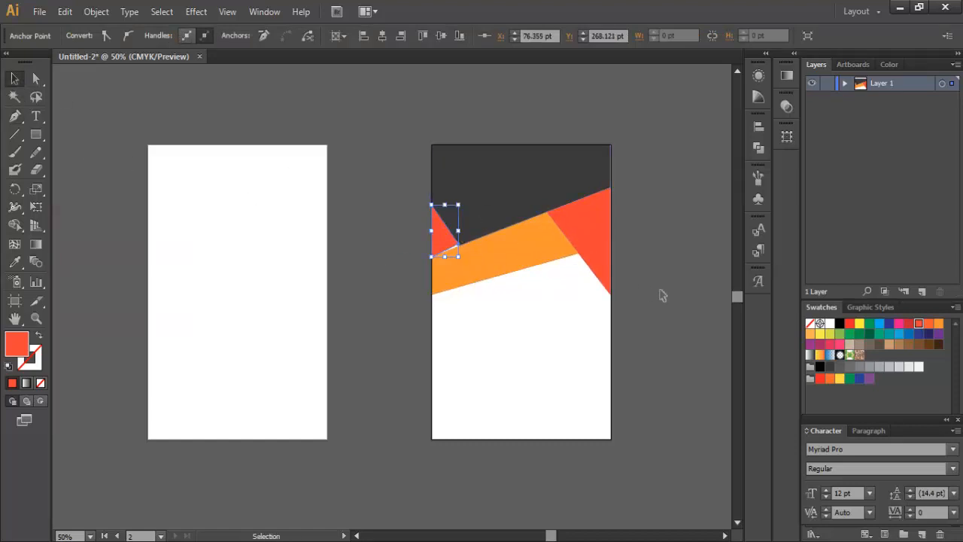
pyautogui.click(659, 294)
# Step: Drag the small red triangle's inner corner anchor onto the orange band's edge with Direct Selection
pyautogui.click(460, 243)
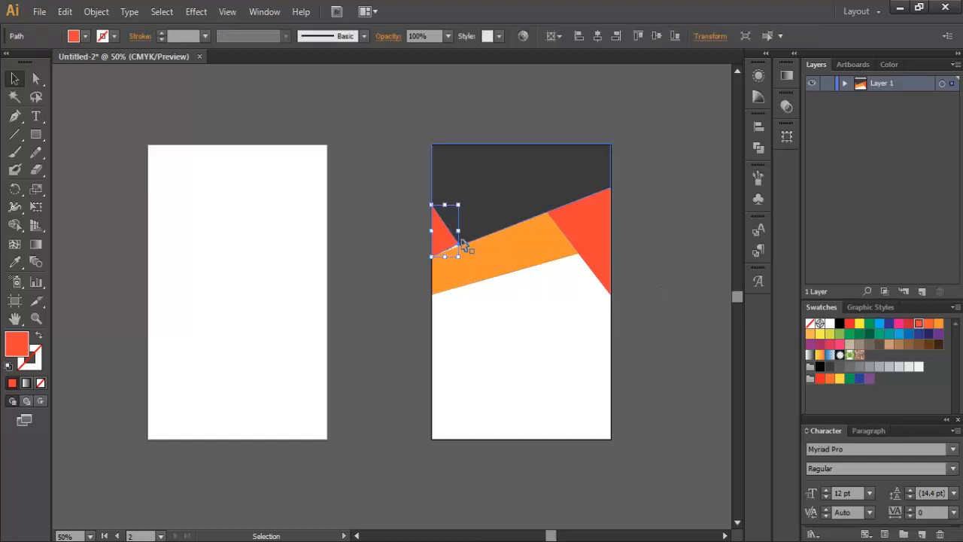
pyautogui.scroll(7, 458, 245)
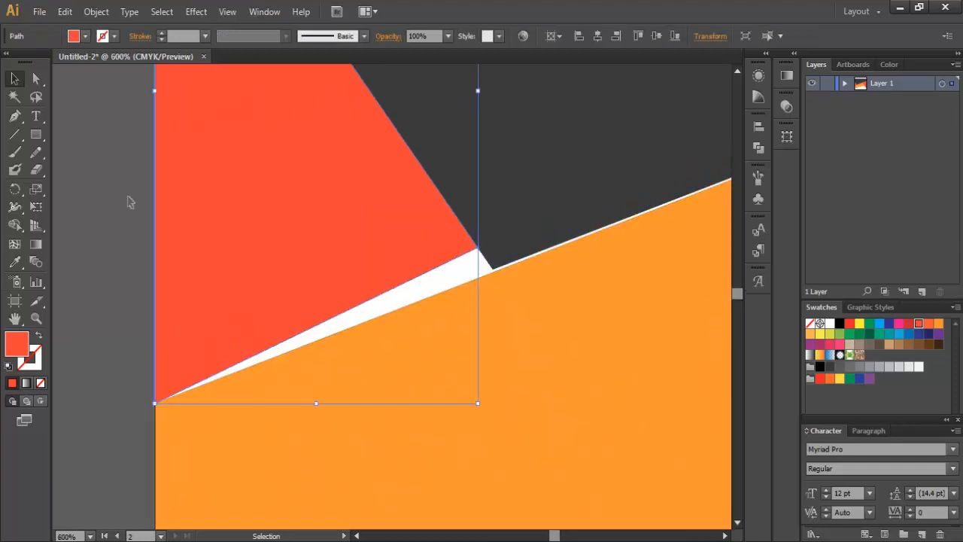
pyautogui.click(34, 79)
pyautogui.click(479, 249)
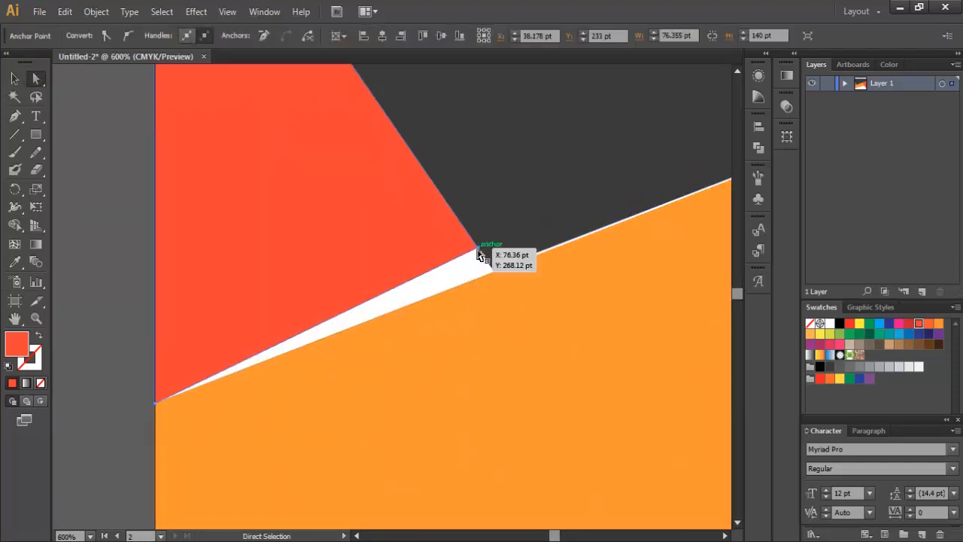
pyautogui.moveTo(479, 251); pyautogui.dragTo(493, 269)
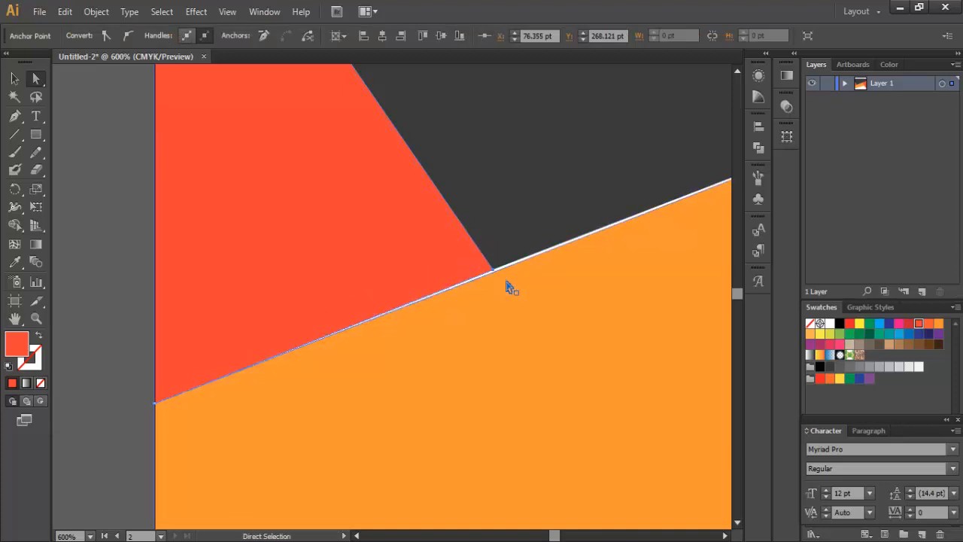
pyautogui.scroll(-4, 498, 270)
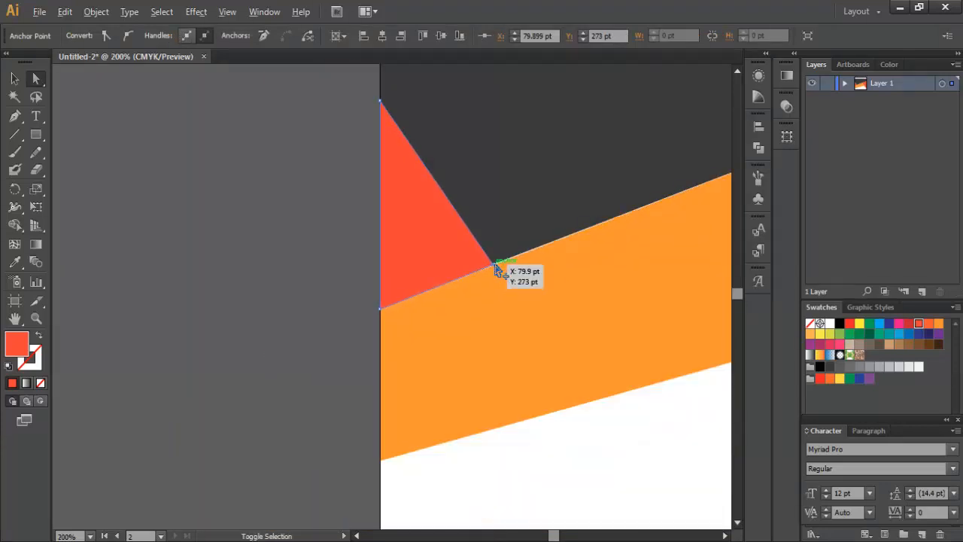
pyautogui.moveTo(560, 535); pyautogui.dragTo(563, 535)
pyautogui.scroll(-1, 475, 399)
pyautogui.click(654, 367)
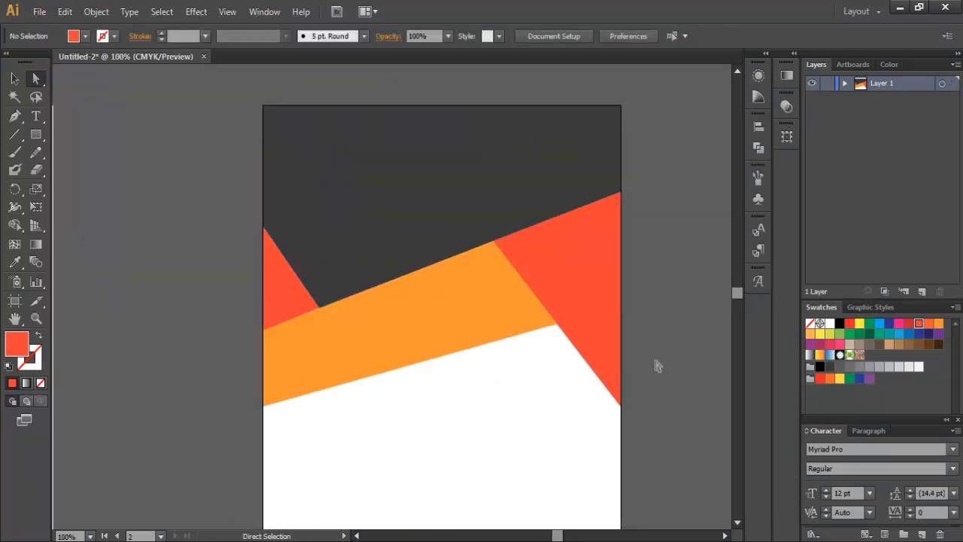
pyautogui.scroll(-1, 657, 367)
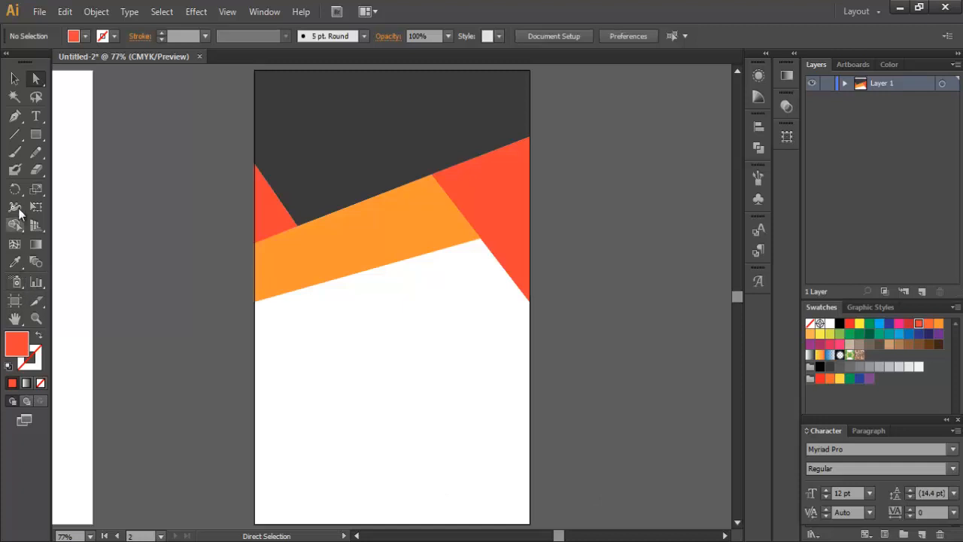
# Step: Draw a red-orange triangle filling the second artboard's bottom-left corner
pyautogui.click(15, 116)
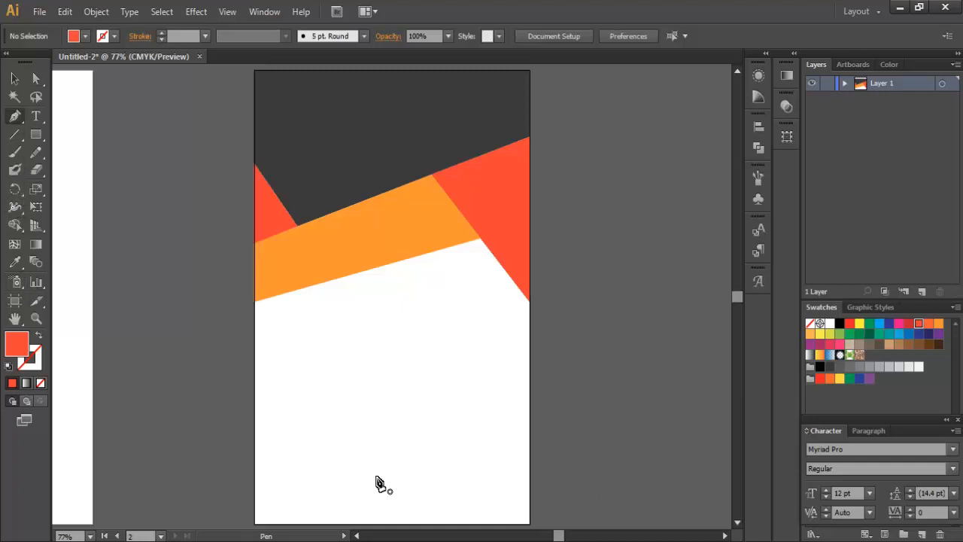
pyautogui.click(255, 444)
pyautogui.click(391, 523)
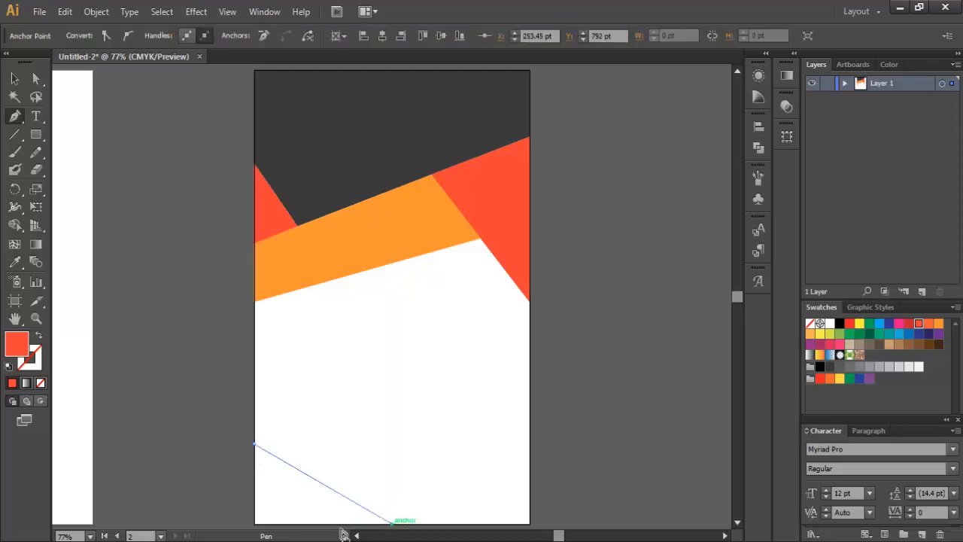
pyautogui.click(255, 525)
pyautogui.click(255, 449)
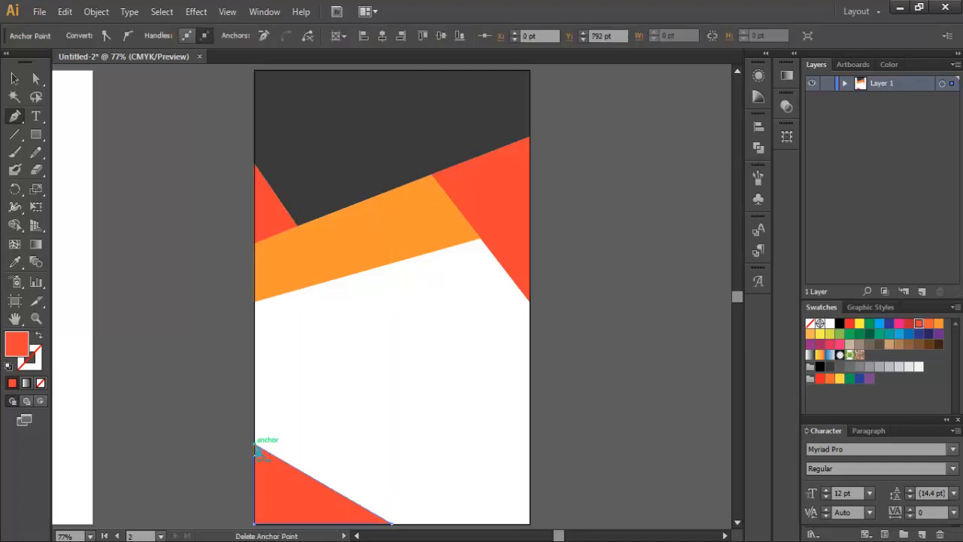
pyautogui.click(14, 79)
pyautogui.click(197, 181)
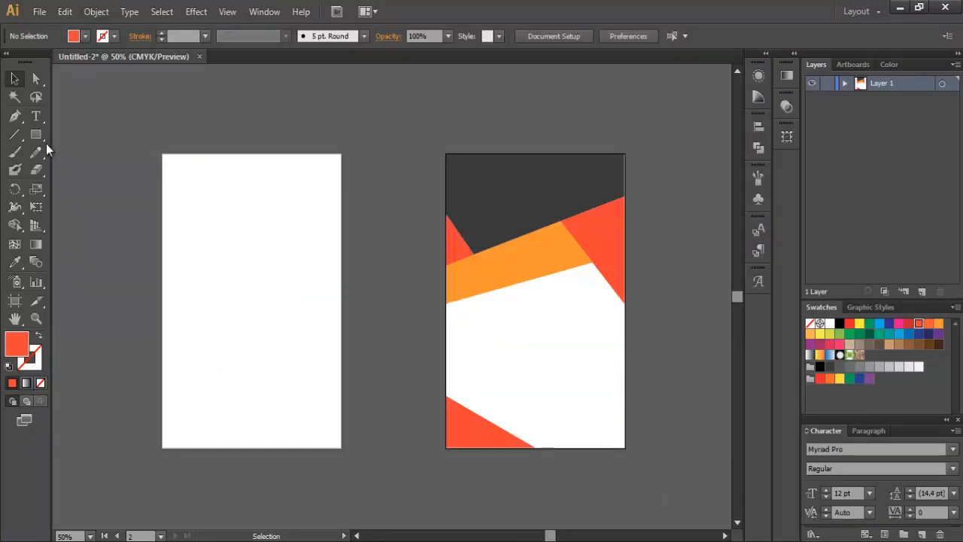
# Step: Draw a five-point shape with a slanted top across the left card's bottom and fill it dark grey
pyautogui.click(15, 115)
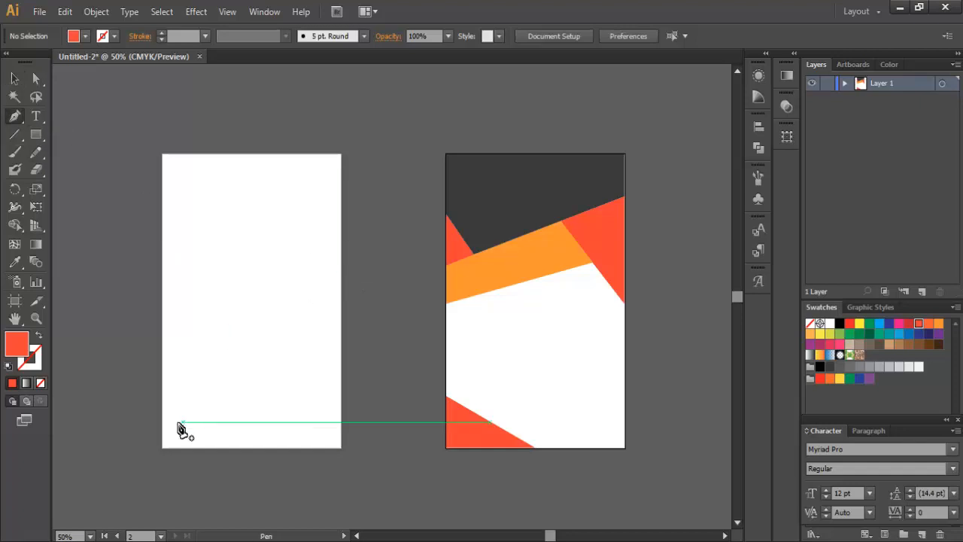
pyautogui.click(161, 399)
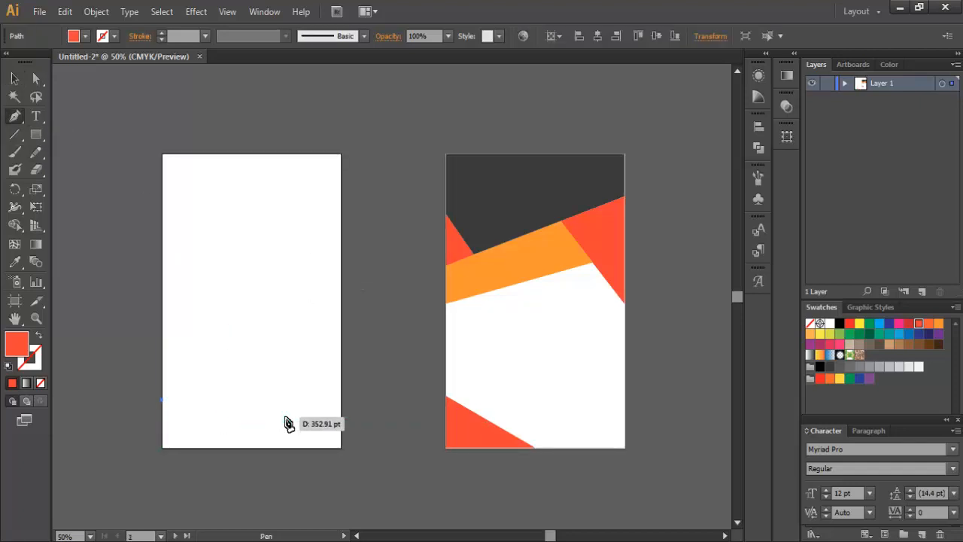
pyautogui.click(311, 337)
pyautogui.click(341, 382)
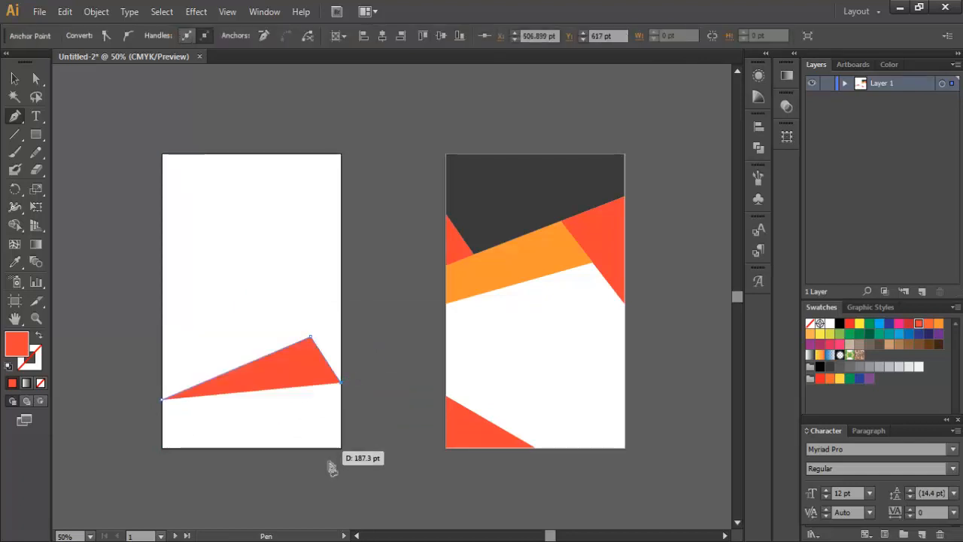
pyautogui.click(341, 446)
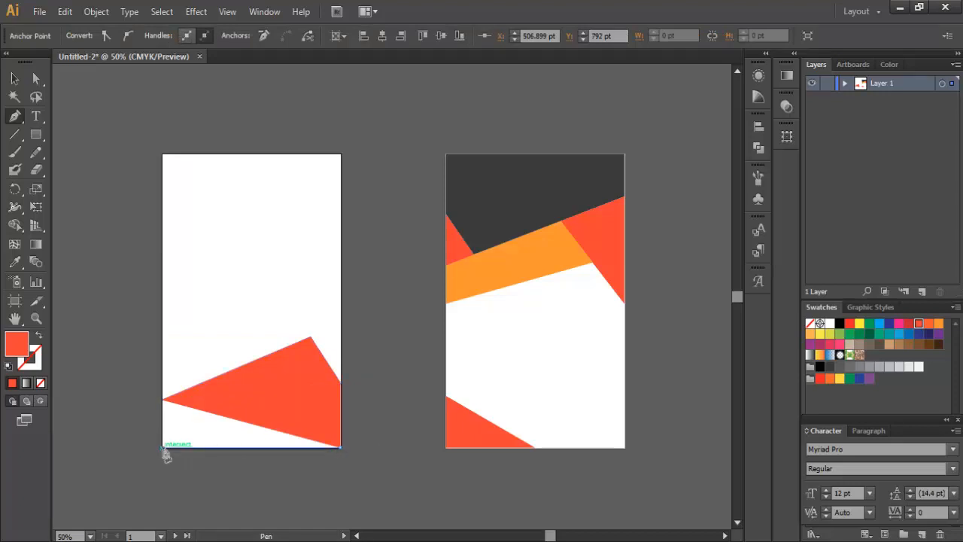
pyautogui.click(163, 446)
pyautogui.click(162, 397)
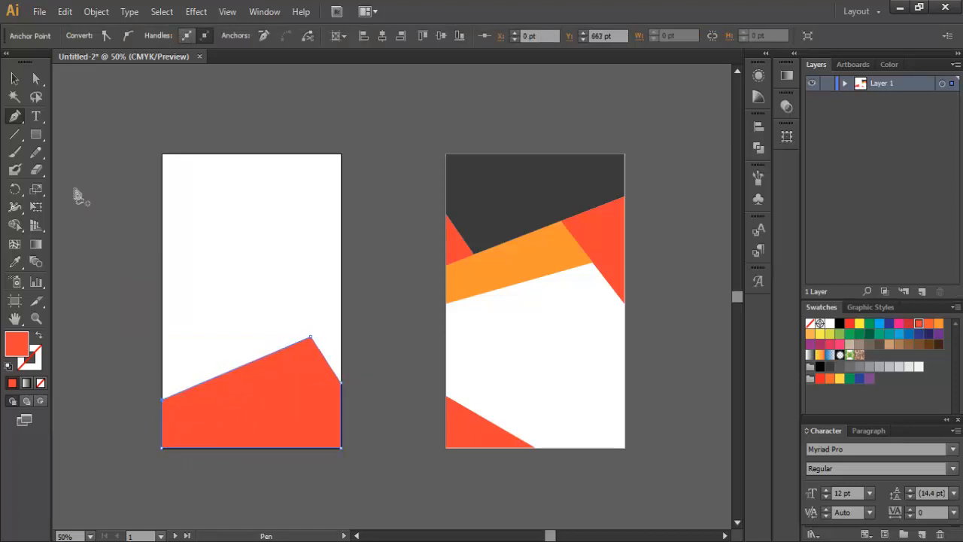
pyautogui.click(15, 78)
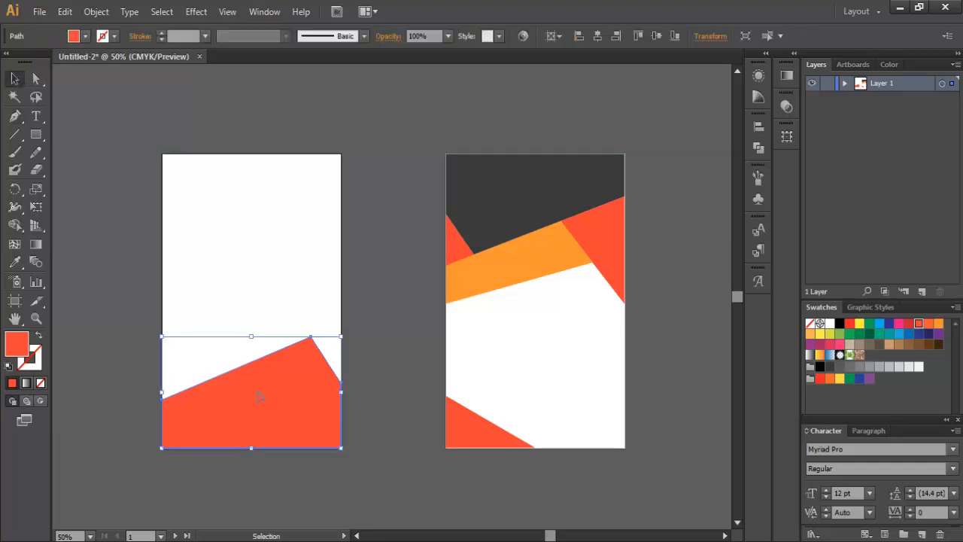
pyautogui.click(85, 36)
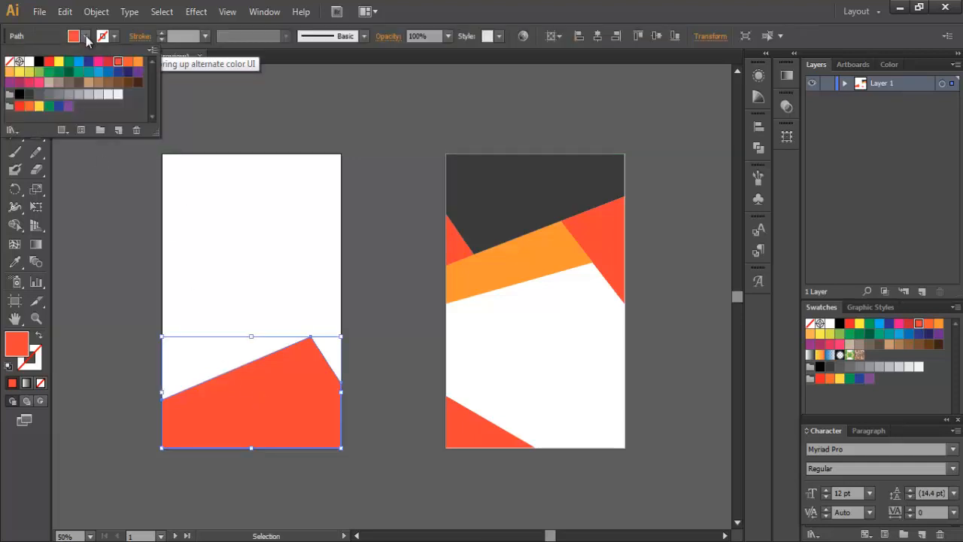
pyautogui.click(33, 95)
pyautogui.click(380, 261)
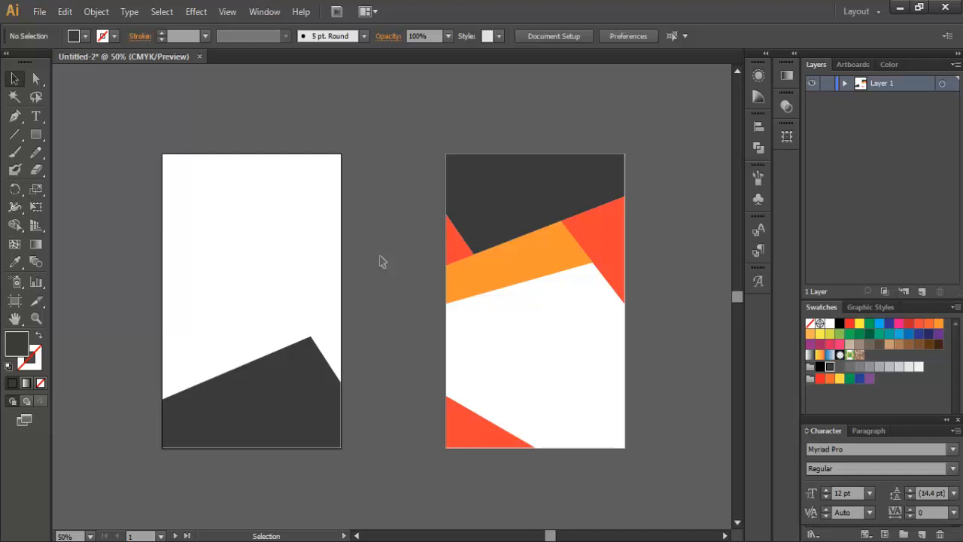
# Step: Draw a triangle on the left card's left edge above the dark shape and fill it red-orange
pyautogui.click(15, 116)
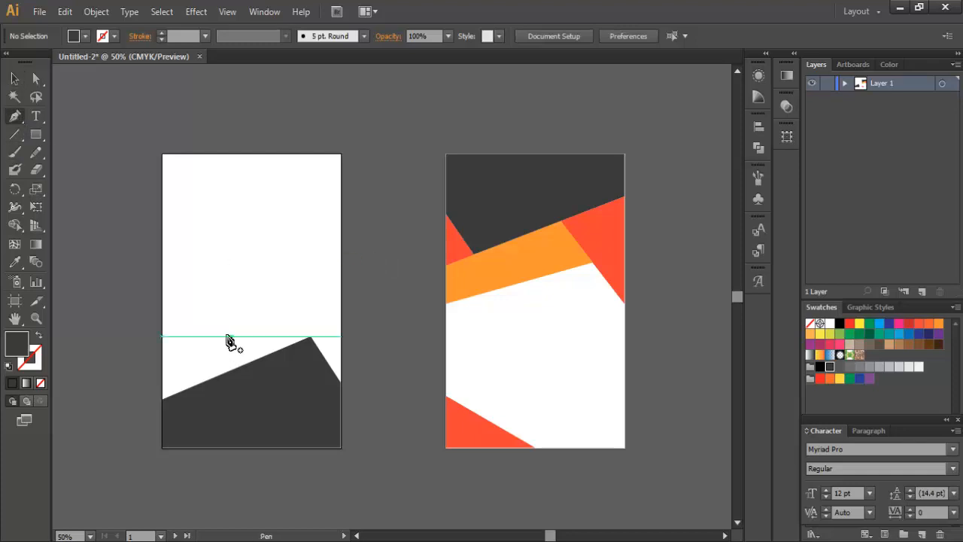
pyautogui.click(162, 288)
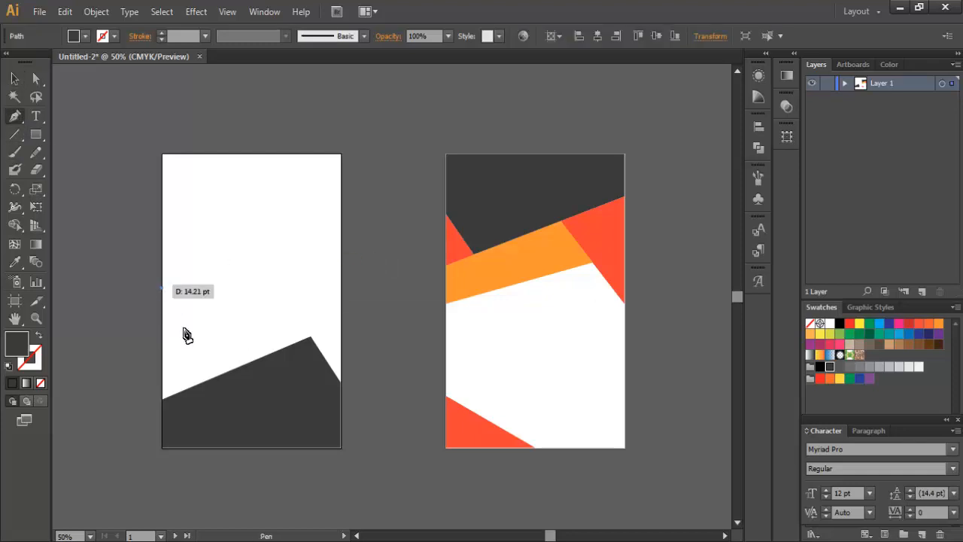
pyautogui.click(230, 370)
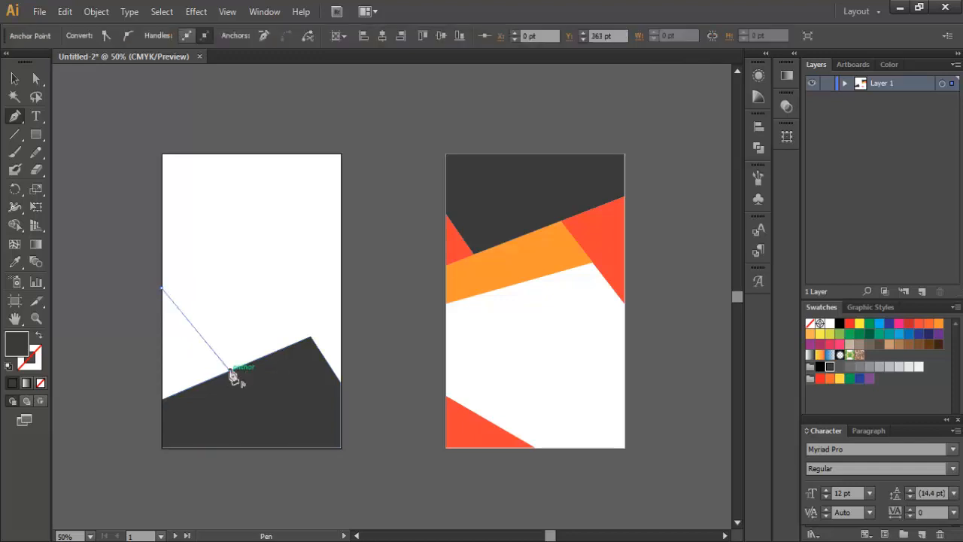
pyautogui.click(162, 397)
pyautogui.click(162, 288)
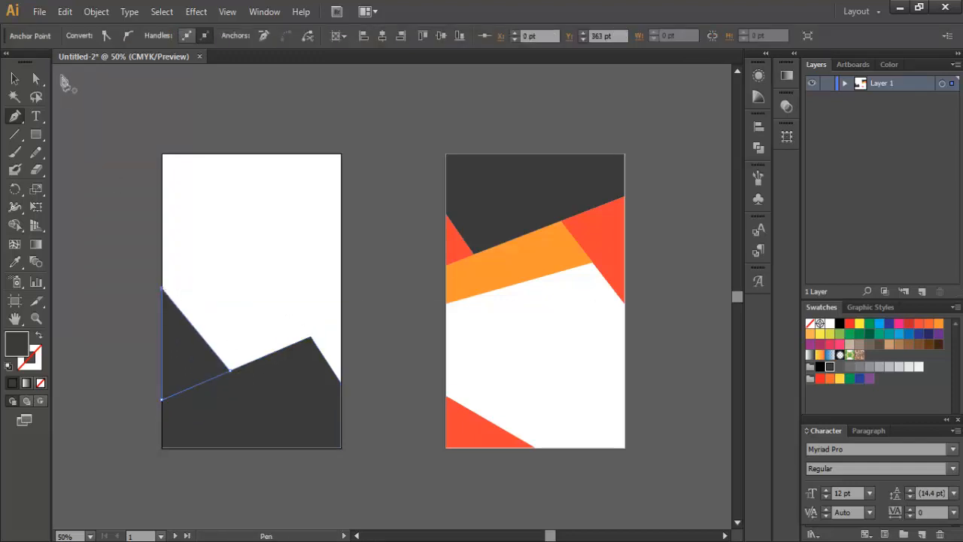
pyautogui.click(14, 79)
pyautogui.click(193, 376)
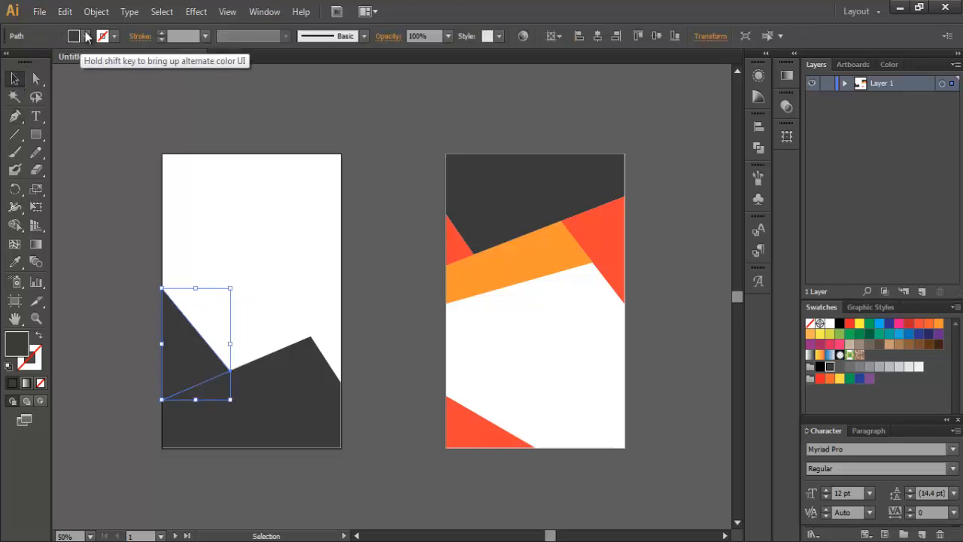
pyautogui.click(86, 37)
pyautogui.click(118, 68)
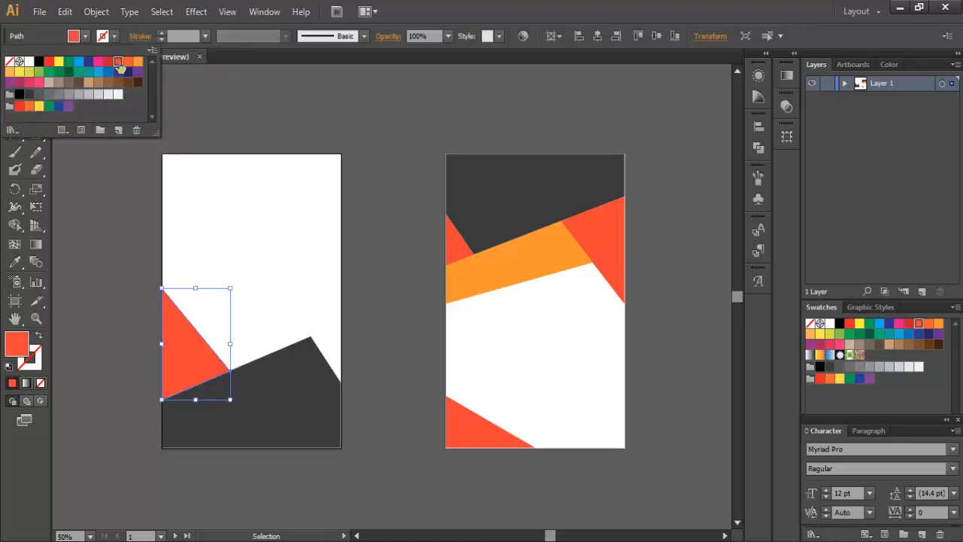
pyautogui.click(269, 125)
pyautogui.click(421, 274)
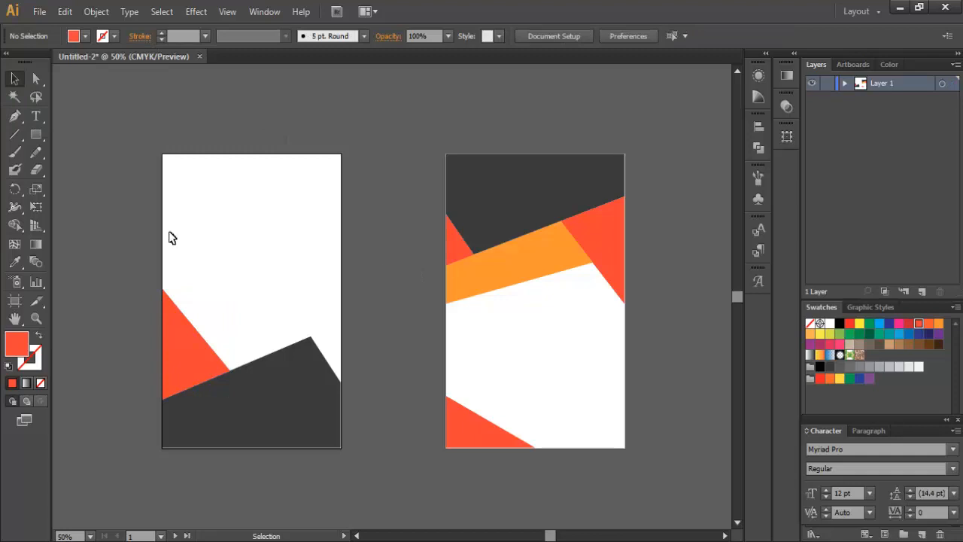
pyautogui.click(14, 115)
# Step: Draw an orange four-point slanted band from the red triangle to the left card's right edge
pyautogui.click(87, 36)
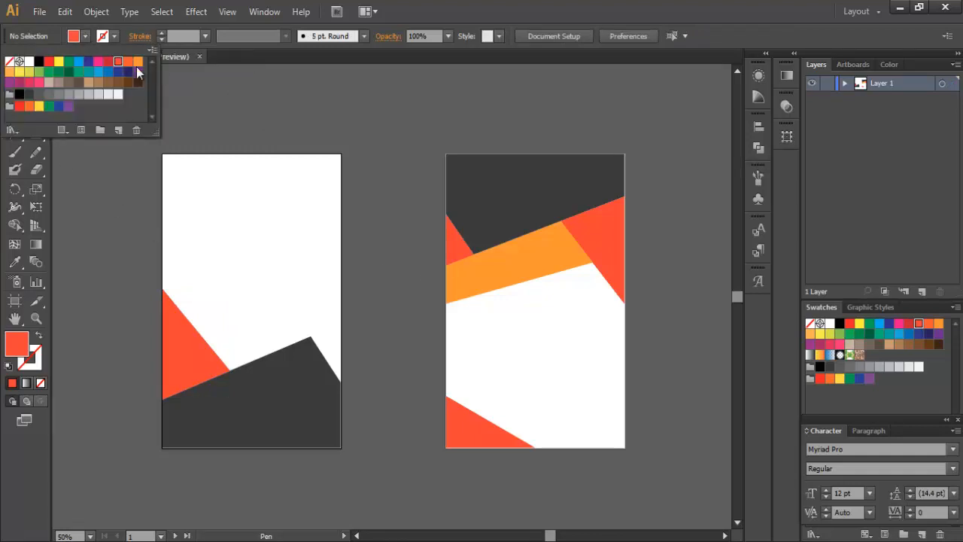
pyautogui.click(137, 64)
pyautogui.click(199, 328)
pyautogui.click(250, 300)
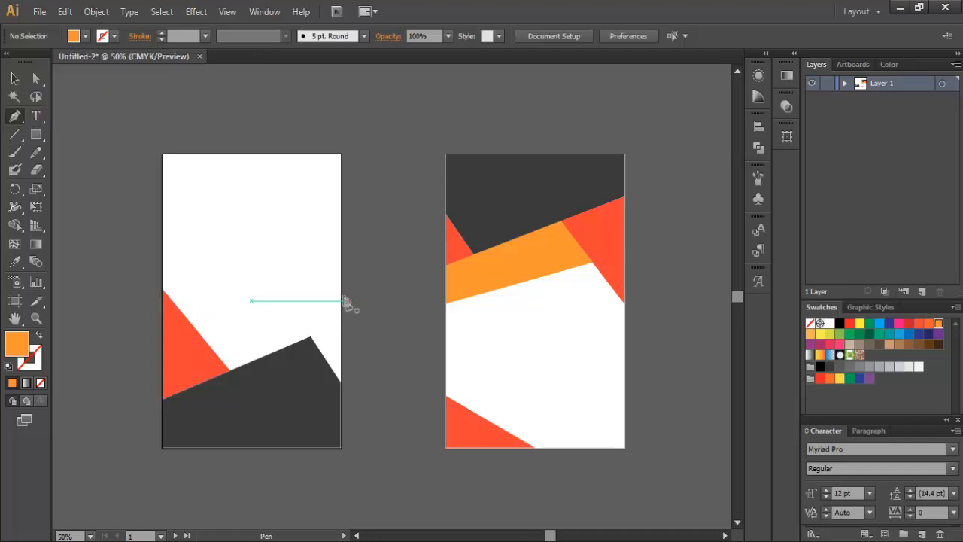
pyautogui.click(192, 324)
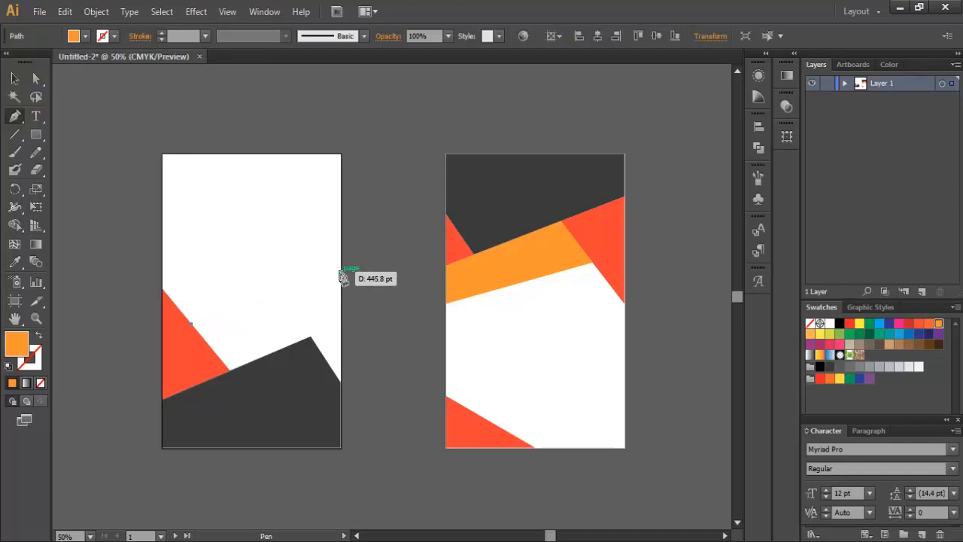
pyautogui.click(341, 267)
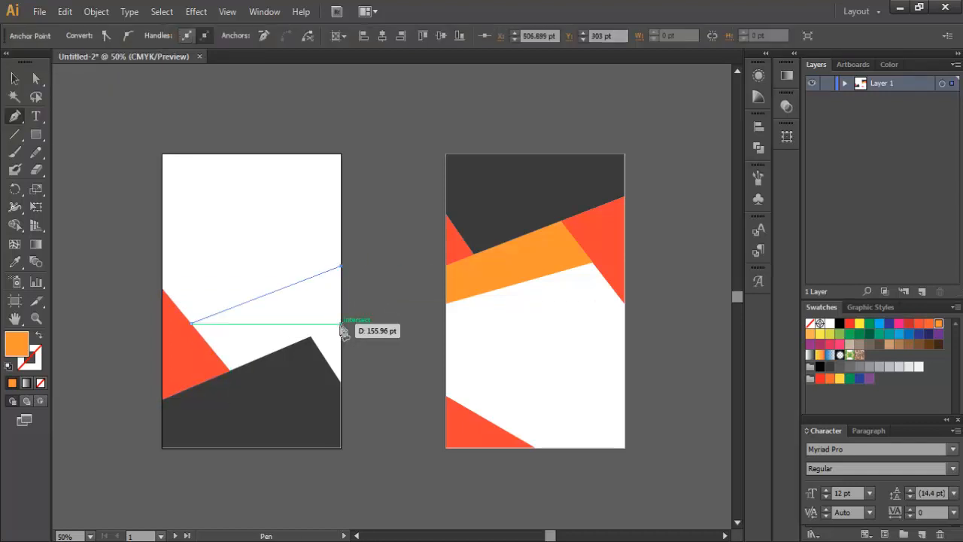
pyautogui.click(341, 324)
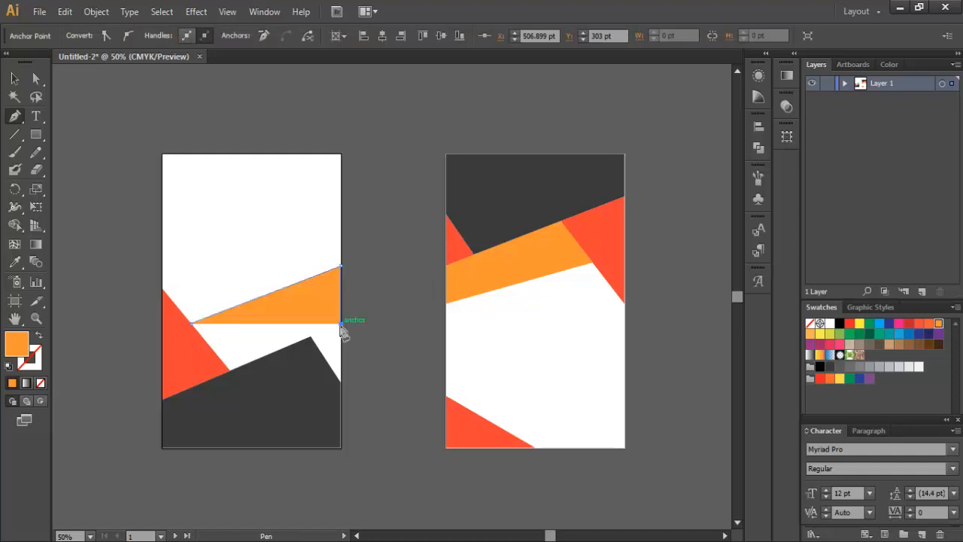
pyautogui.click(230, 372)
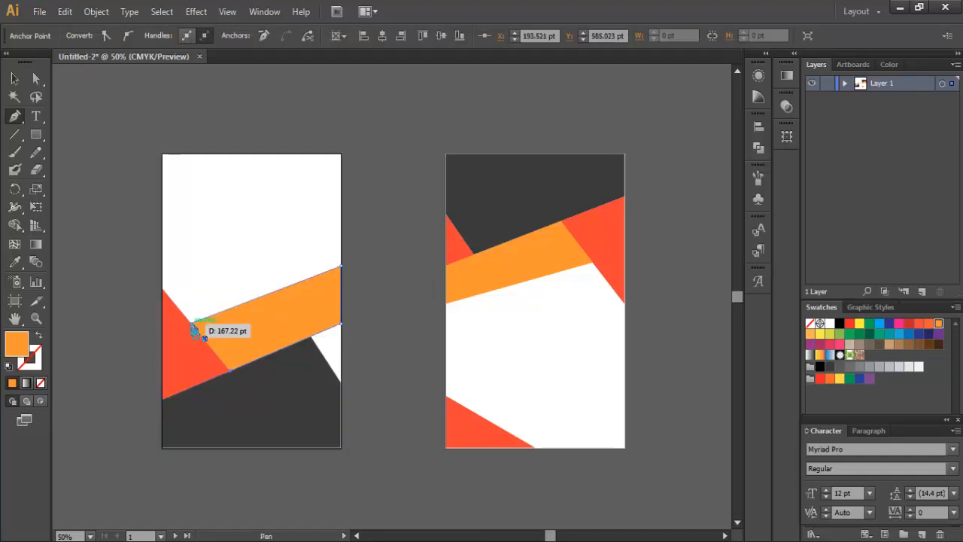
pyautogui.click(194, 328)
pyautogui.click(15, 78)
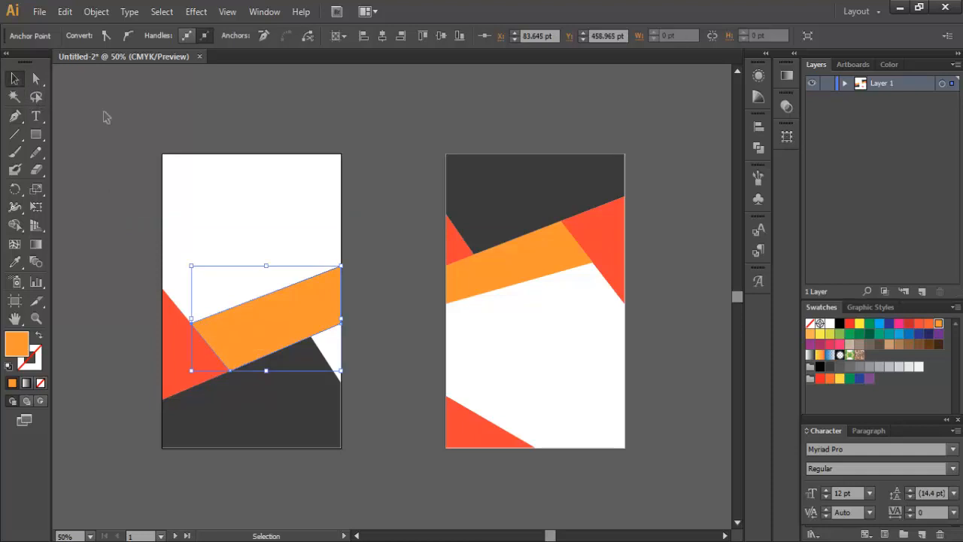
pyautogui.click(106, 116)
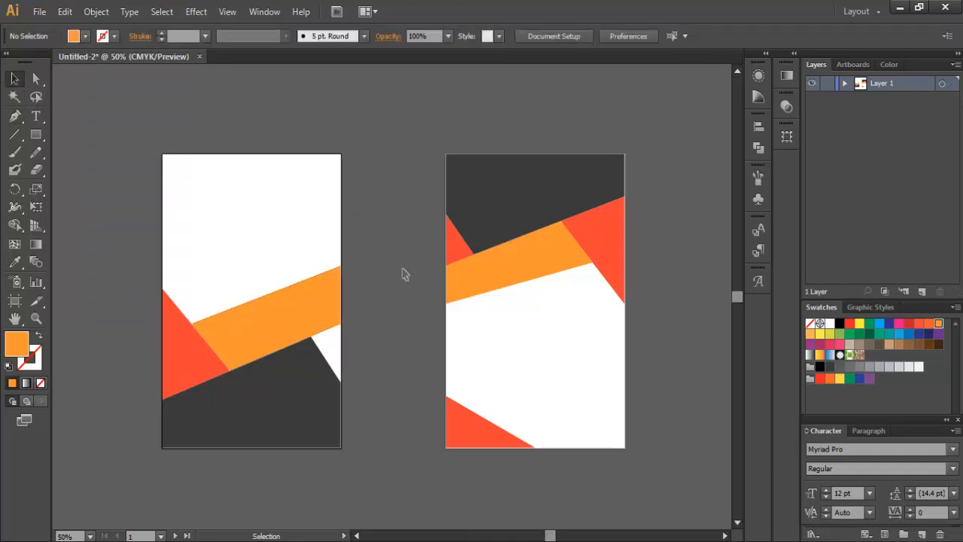
# Step: Draw an orange-red triangle on the left card's right edge, just below the orange band
pyautogui.click(85, 36)
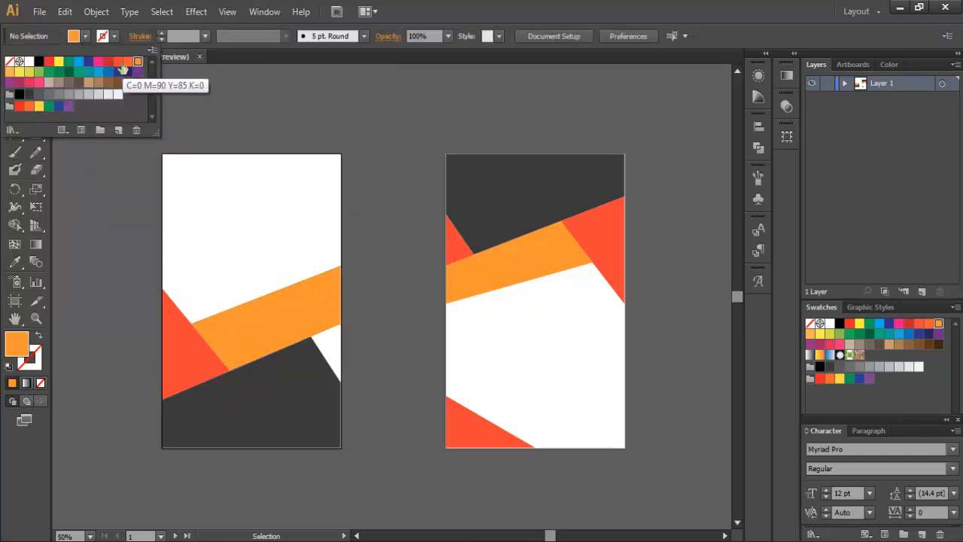
pyautogui.click(121, 64)
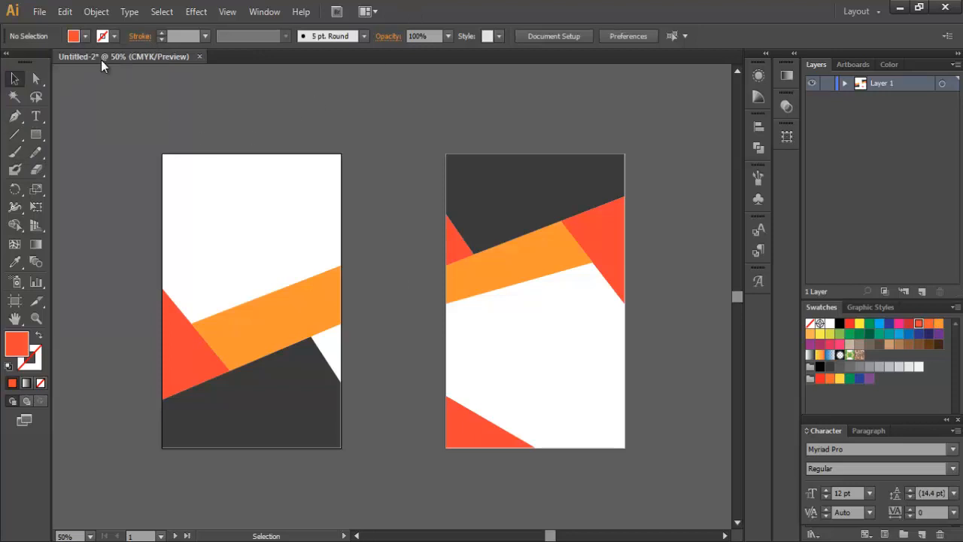
pyautogui.click(15, 116)
pyautogui.click(310, 343)
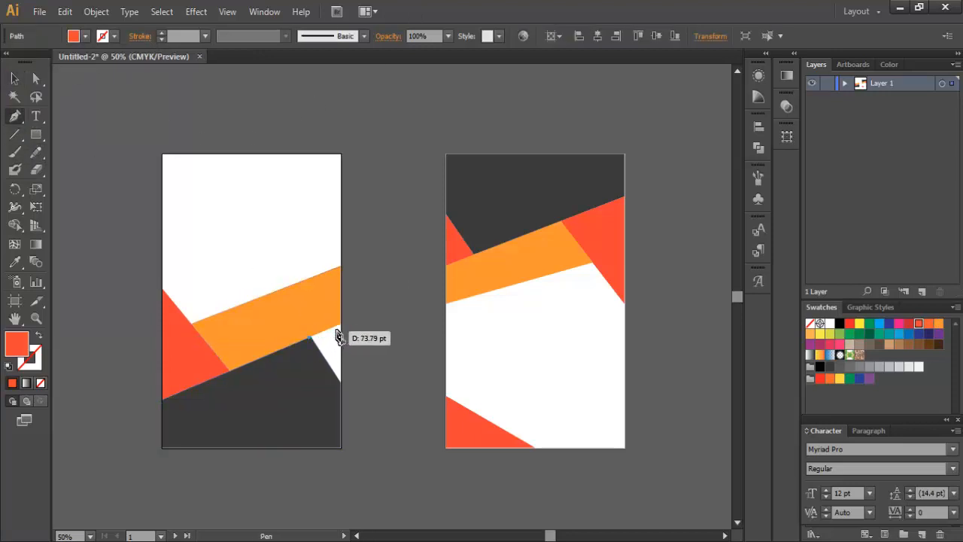
pyautogui.click(341, 327)
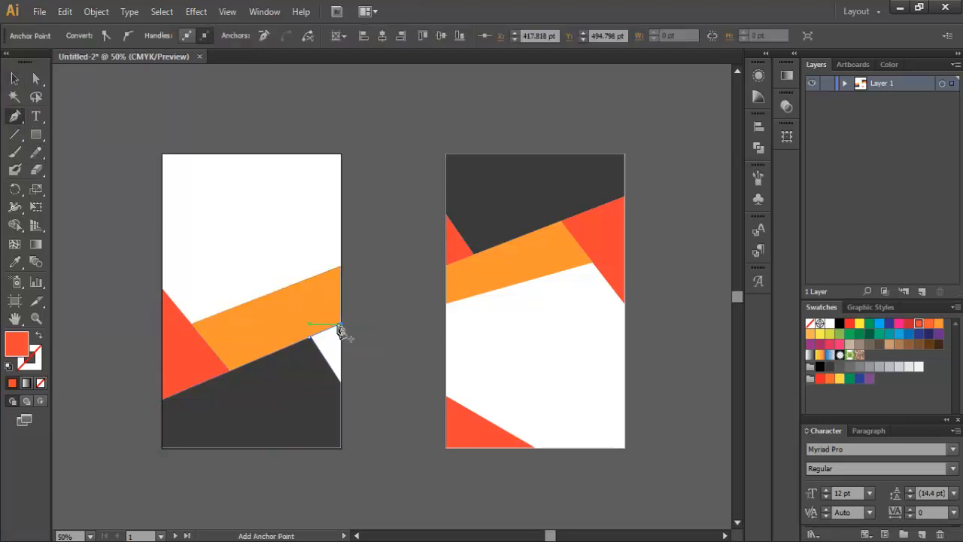
pyautogui.click(340, 383)
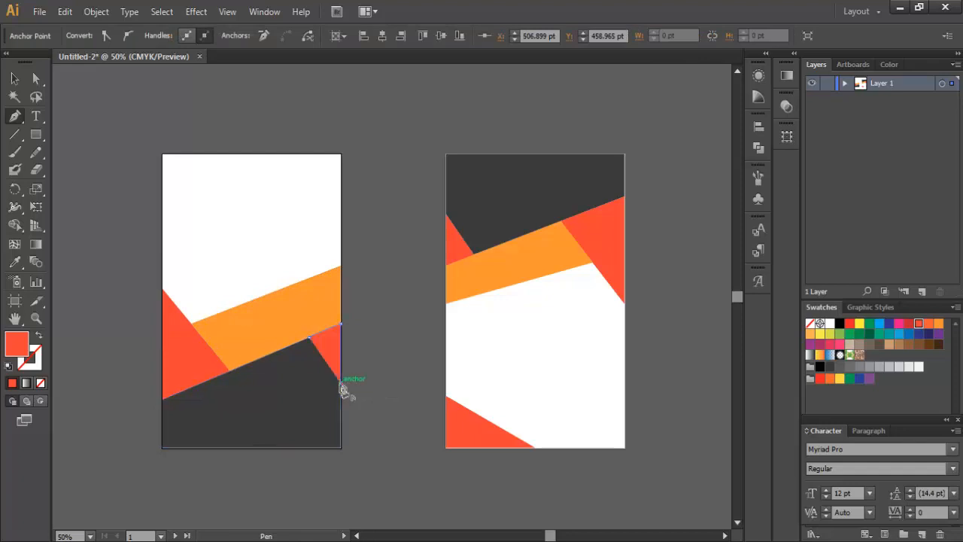
pyautogui.click(310, 343)
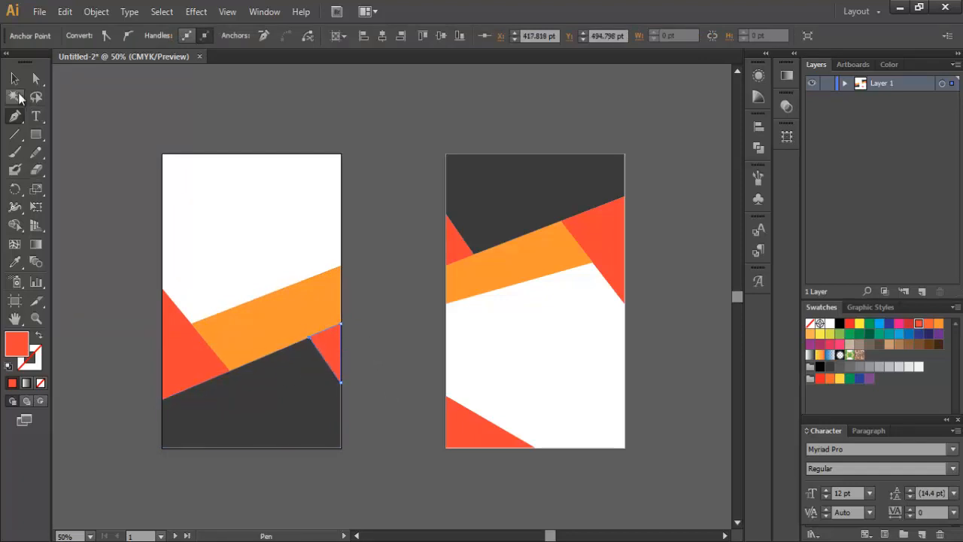
pyautogui.click(14, 78)
pyautogui.click(398, 294)
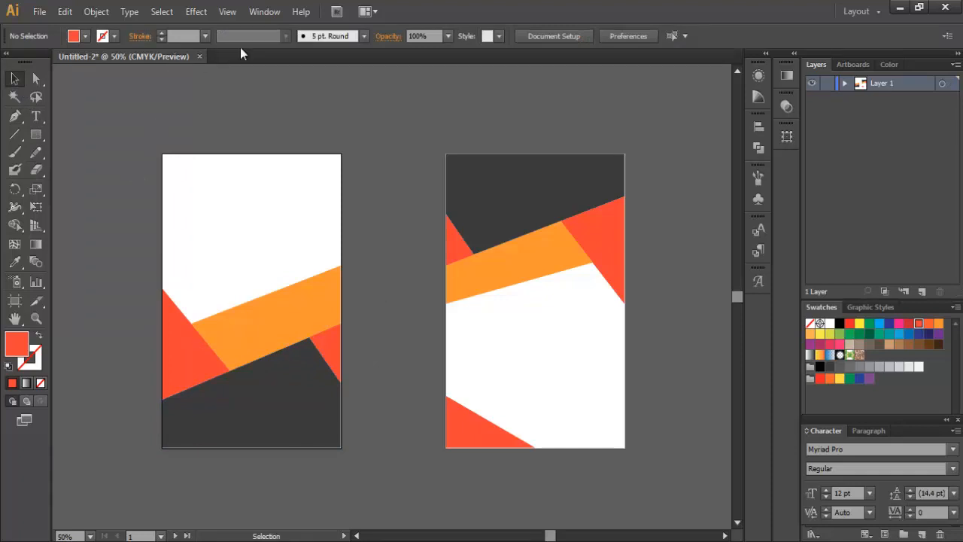
# Step: Draw a red-orange triangle filling the left card's top-right corner
pyautogui.click(15, 115)
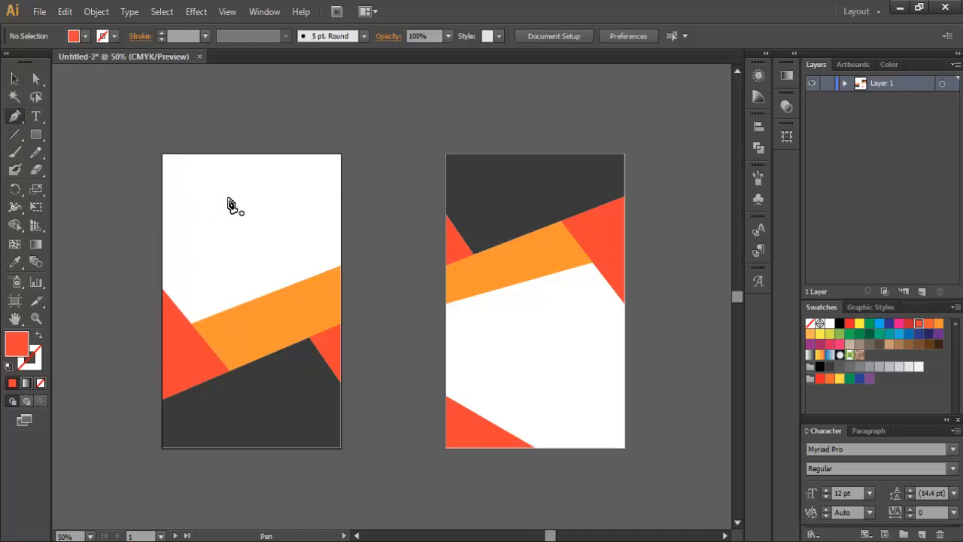
pyautogui.click(340, 155)
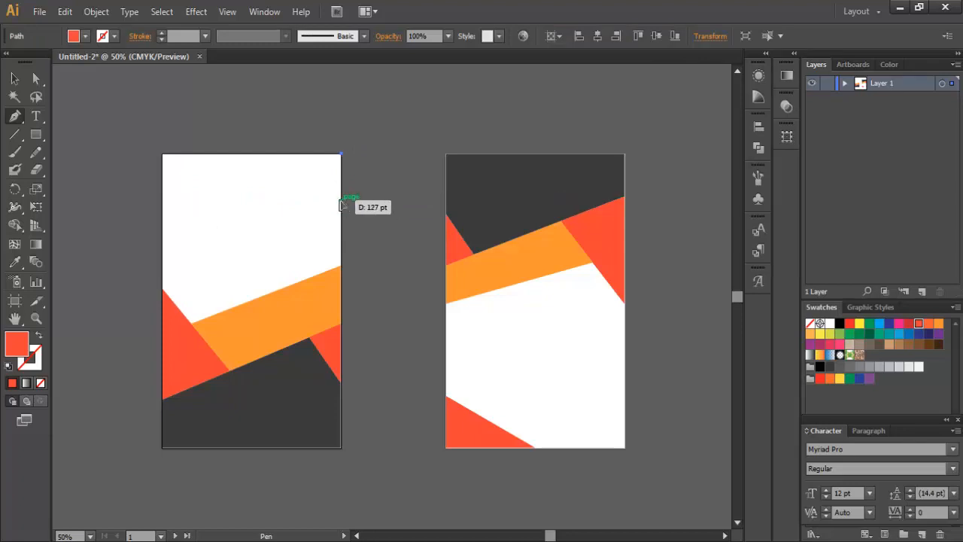
pyautogui.click(340, 199)
pyautogui.click(262, 155)
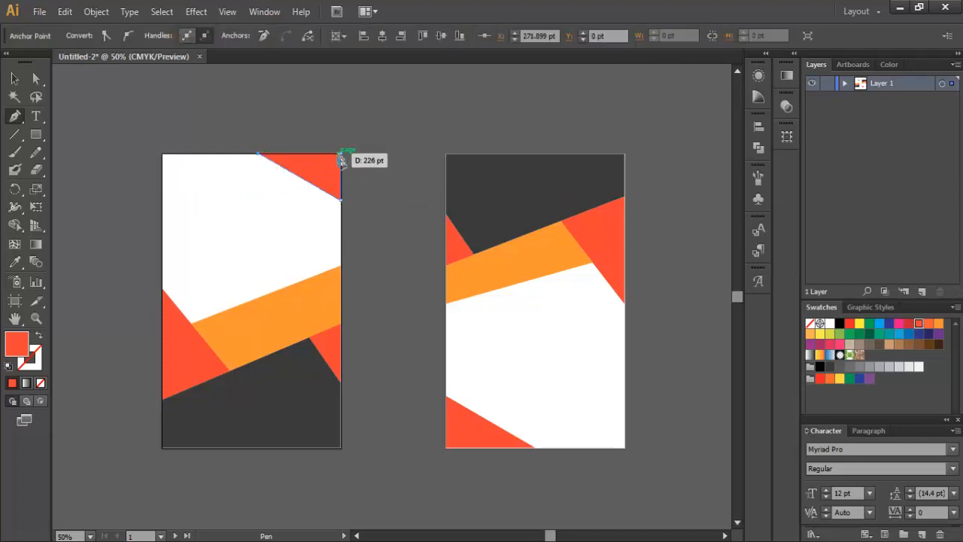
pyautogui.click(15, 79)
pyautogui.click(147, 102)
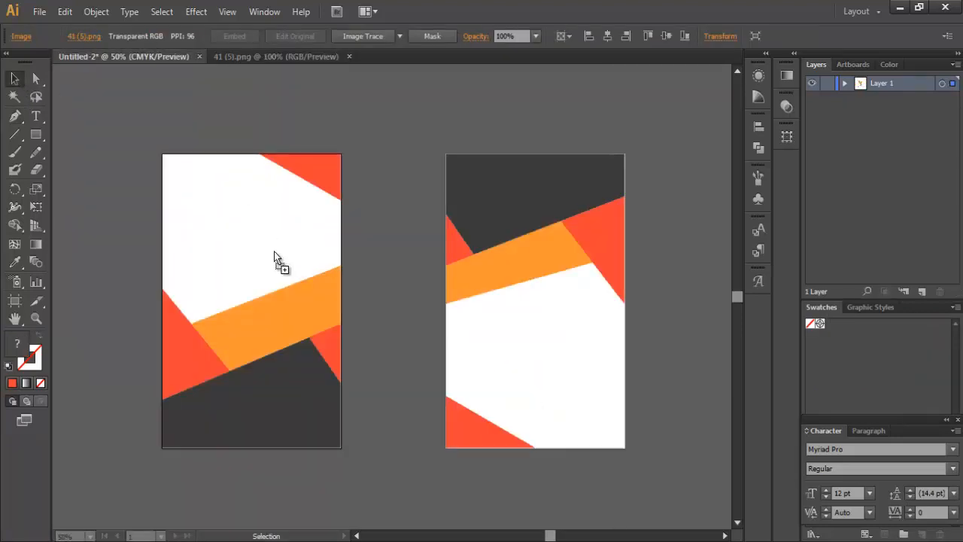
# Step: Place the FOREVER logo on the left card, scaled down and moved near the top
pyautogui.moveTo(274, 251); pyautogui.dragTo(234, 212)
pyautogui.moveTo(336, 298); pyautogui.dragTo(299, 273)
pyautogui.moveTo(248, 235); pyautogui.dragTo(553, 330)
pyautogui.click(316, 242)
# Step: Copy the logo to the right card's top and shrink it to fit
pyautogui.click(242, 201)
pyautogui.moveTo(594, 372); pyautogui.dragTo(585, 358)
pyautogui.moveTo(546, 331); pyautogui.dragTo(517, 186)
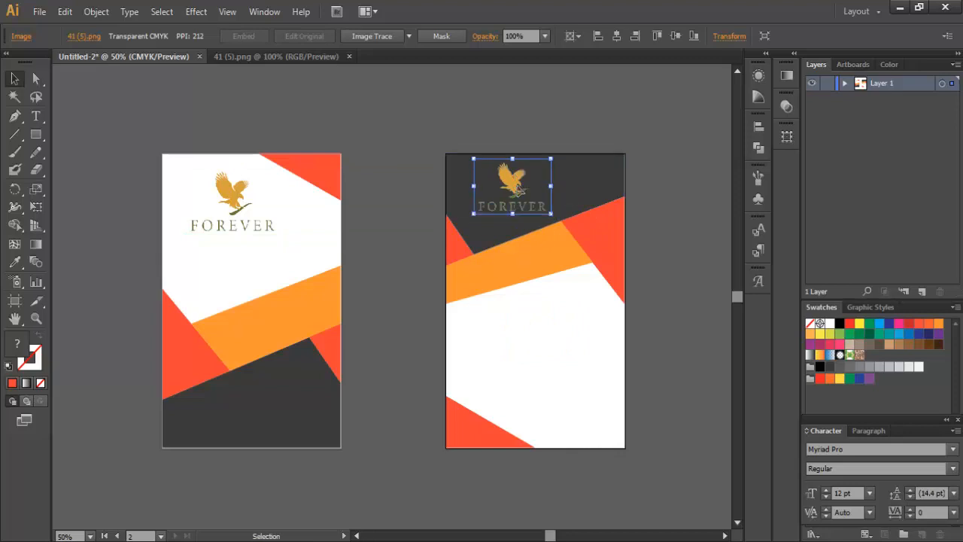
pyautogui.click(664, 264)
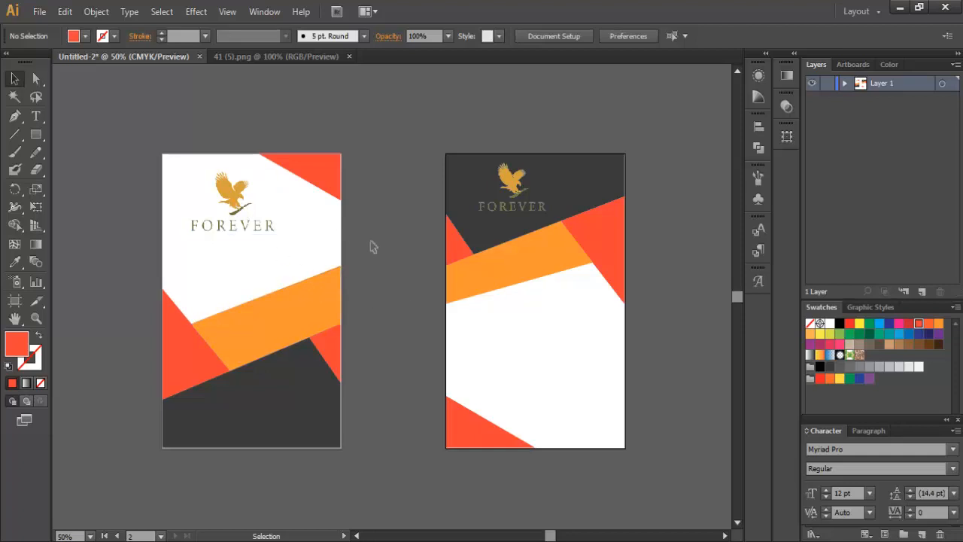
# Step: Add a Drop Shadow to the left card's logo with preview on, raising the blur
pyautogui.click(259, 201)
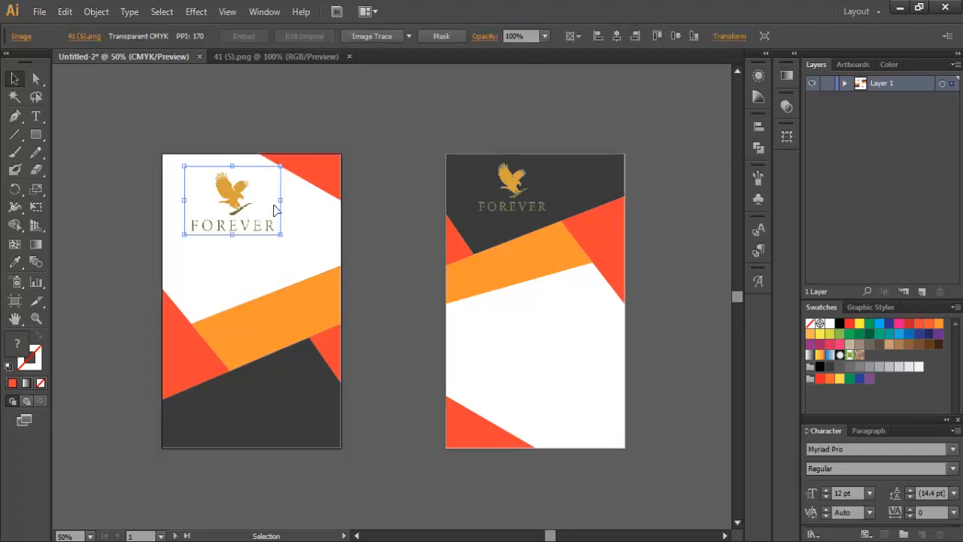
pyautogui.click(391, 116)
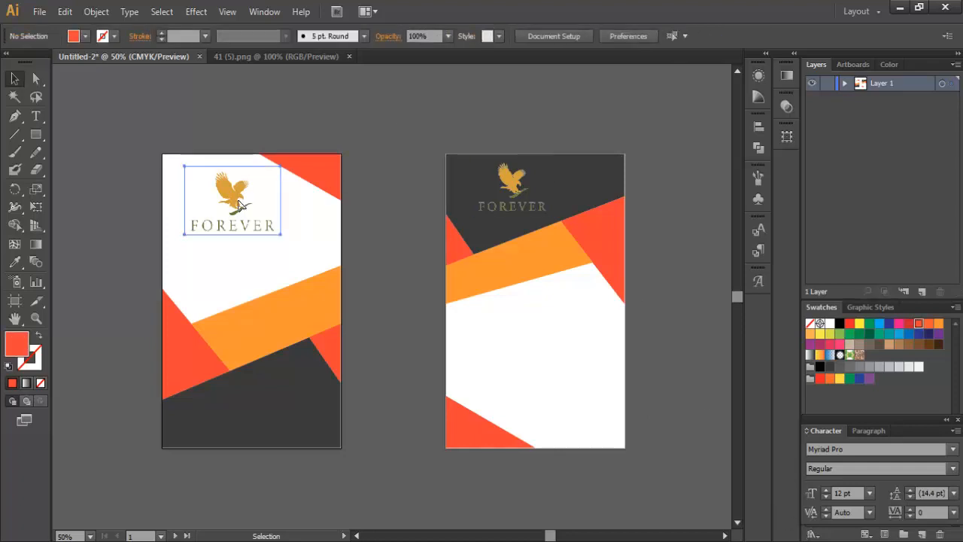
pyautogui.click(248, 212)
pyautogui.click(194, 12)
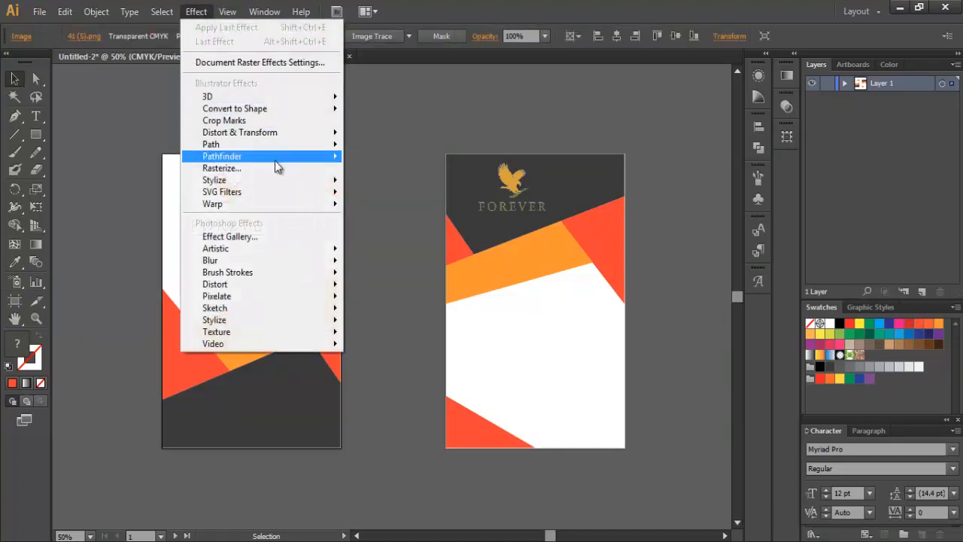
pyautogui.moveTo(271, 180)
pyautogui.click(363, 183)
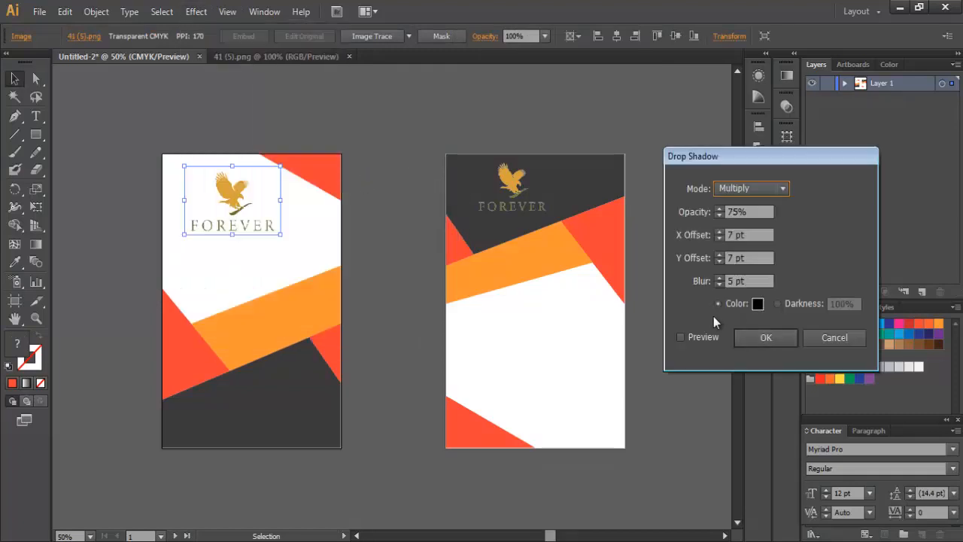
pyautogui.click(681, 339)
pyautogui.click(718, 278)
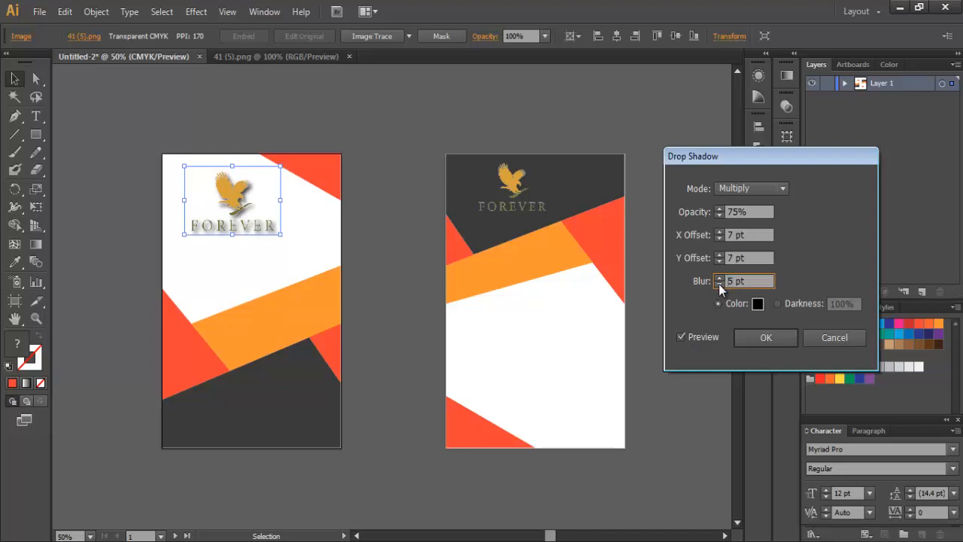
pyautogui.click(718, 284)
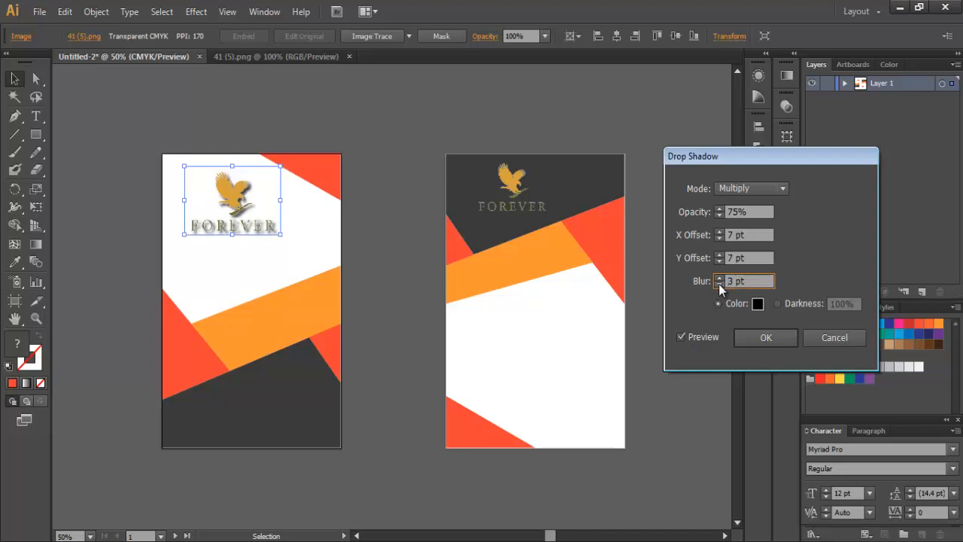
pyautogui.click(719, 278)
pyautogui.click(719, 278)
pyautogui.click(719, 277)
pyautogui.click(719, 278)
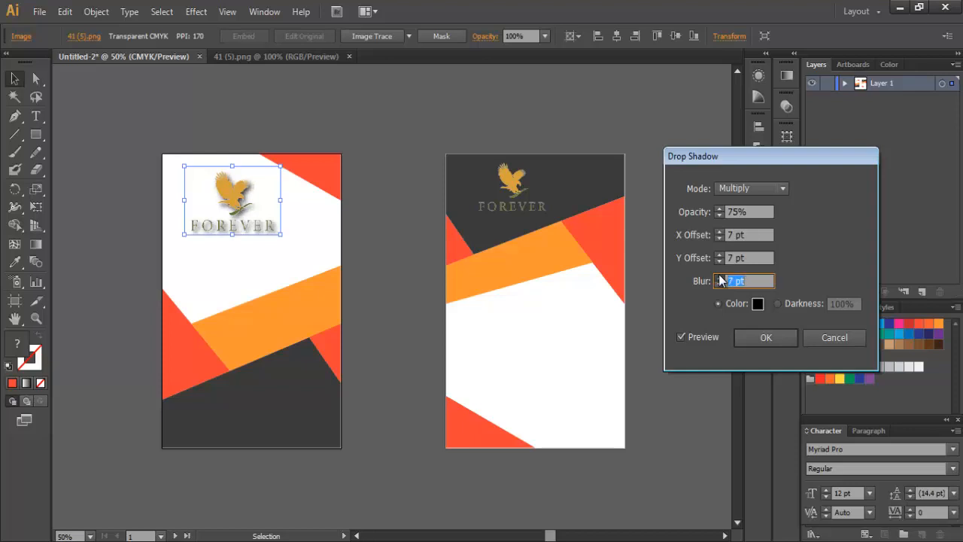
pyautogui.click(719, 278)
# Step: Set the shadow's X offset to 9 pt and Y offset to 6 pt, then apply it
pyautogui.click(720, 233)
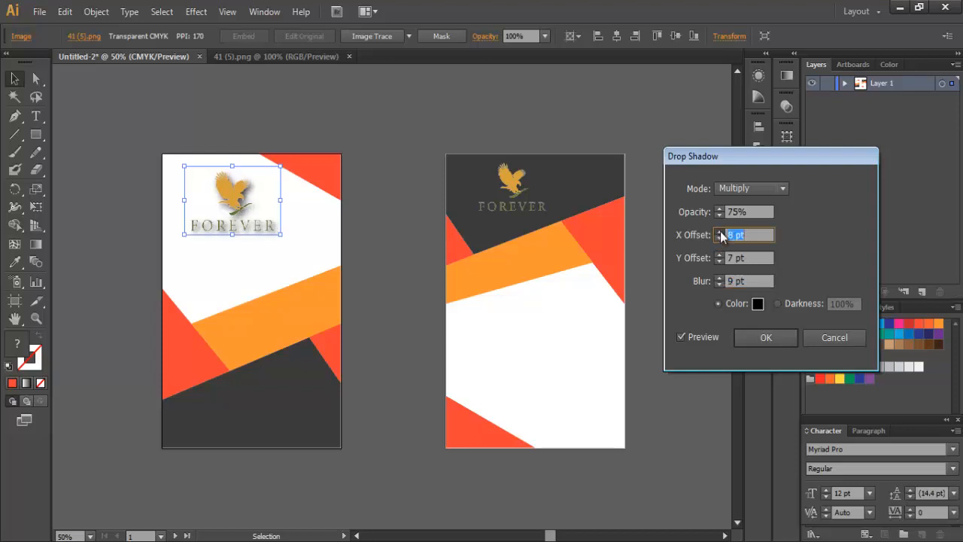
pyautogui.click(720, 232)
pyautogui.click(719, 255)
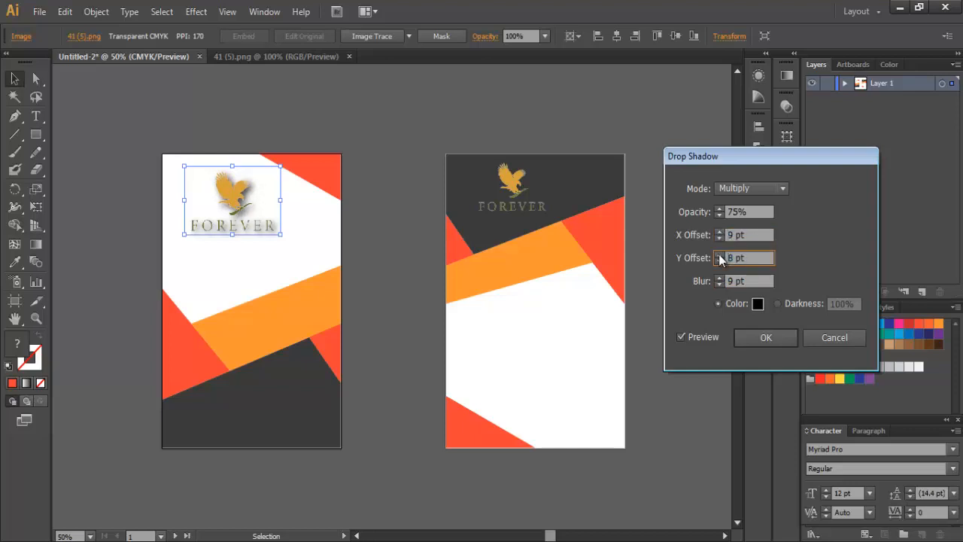
pyautogui.click(719, 255)
pyautogui.click(719, 255)
pyautogui.click(760, 338)
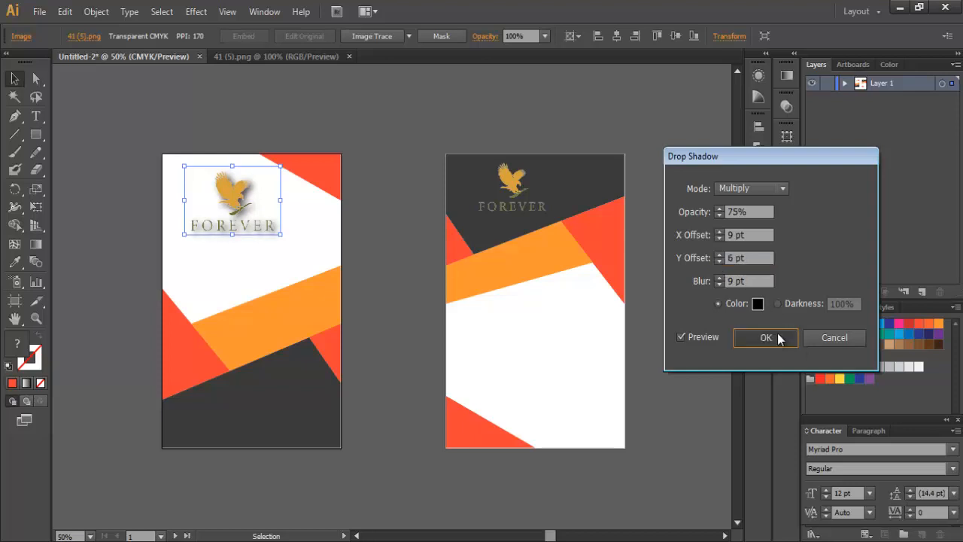
pyautogui.click(673, 323)
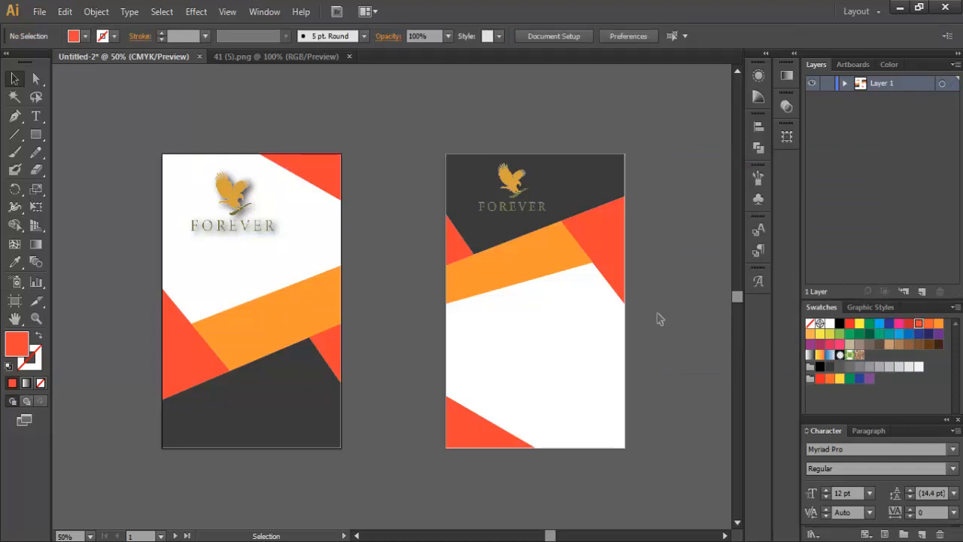
# Step: Draw a thin red bar across the right card
pyautogui.click(39, 138)
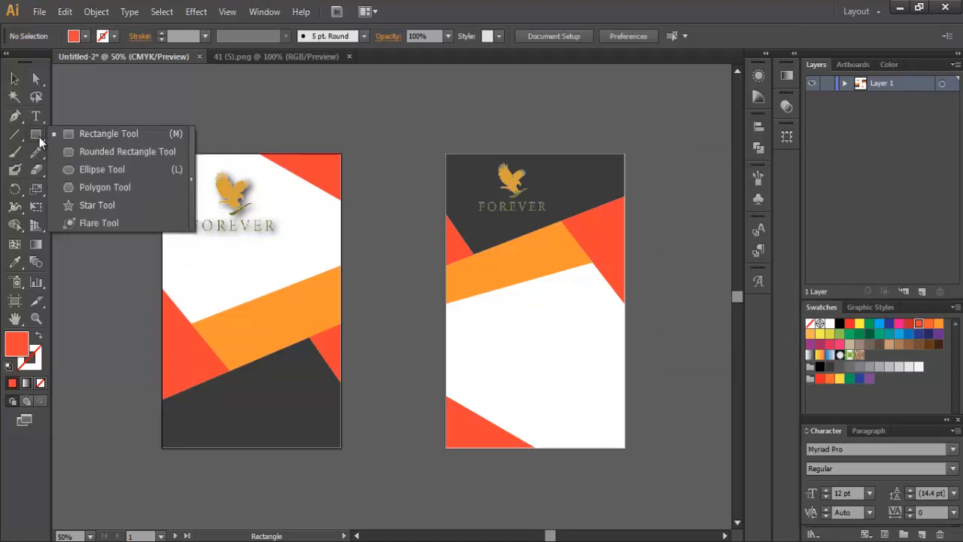
pyautogui.moveTo(478, 335); pyautogui.dragTo(593, 340)
pyautogui.press('v')
pyautogui.click(690, 309)
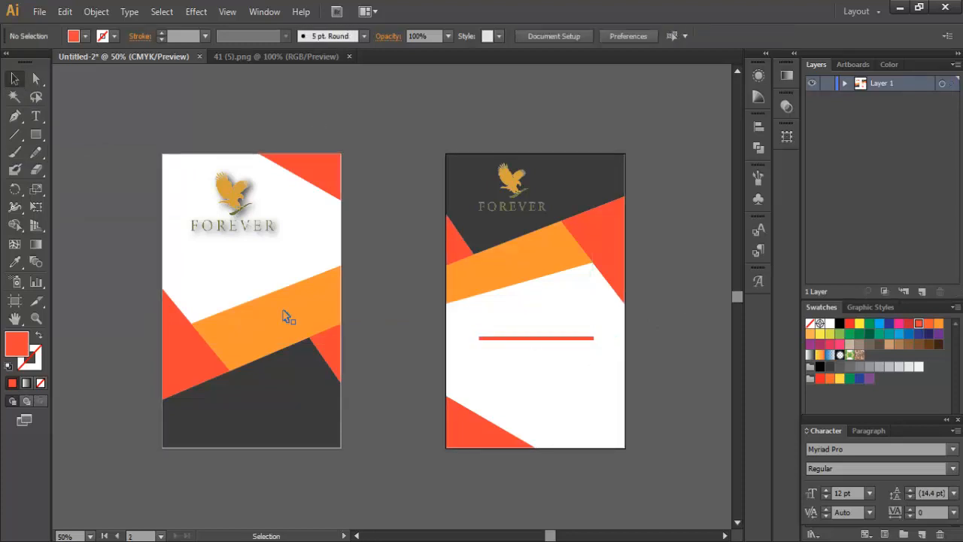
# Step: Type the cardholder's full name at 60 pt above the red bar, then scale and position it
pyautogui.click(36, 116)
pyautogui.click(666, 36)
pyautogui.click(652, 226)
pyautogui.click(498, 324)
pyautogui.click(14, 78)
pyautogui.moveTo(580, 316); pyautogui.dragTo(541, 318)
pyautogui.moveTo(622, 330); pyautogui.dragTo(614, 339)
pyautogui.click(679, 354)
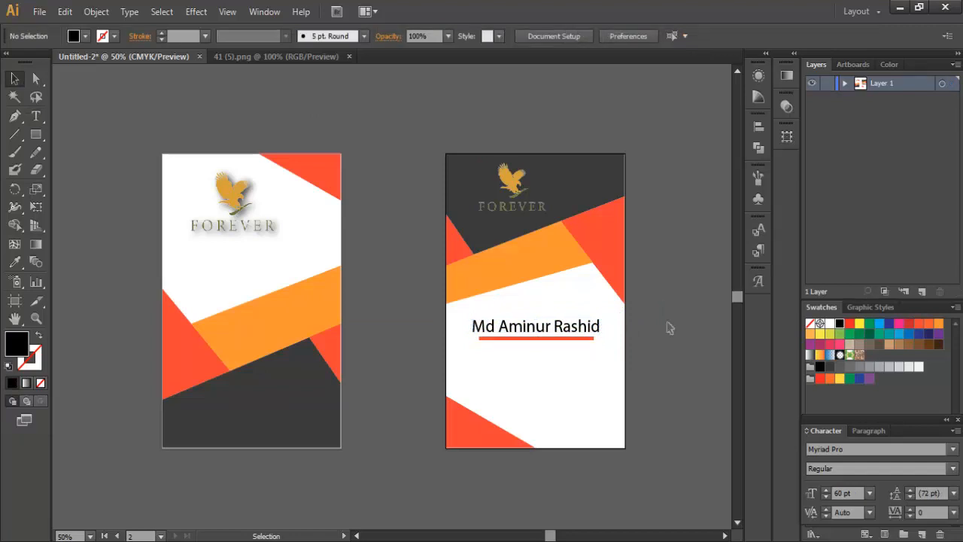
# Step: Shorten the red underline to sit beneath the name
pyautogui.click(565, 337)
pyautogui.moveTo(565, 338); pyautogui.dragTo(576, 333)
pyautogui.click(677, 350)
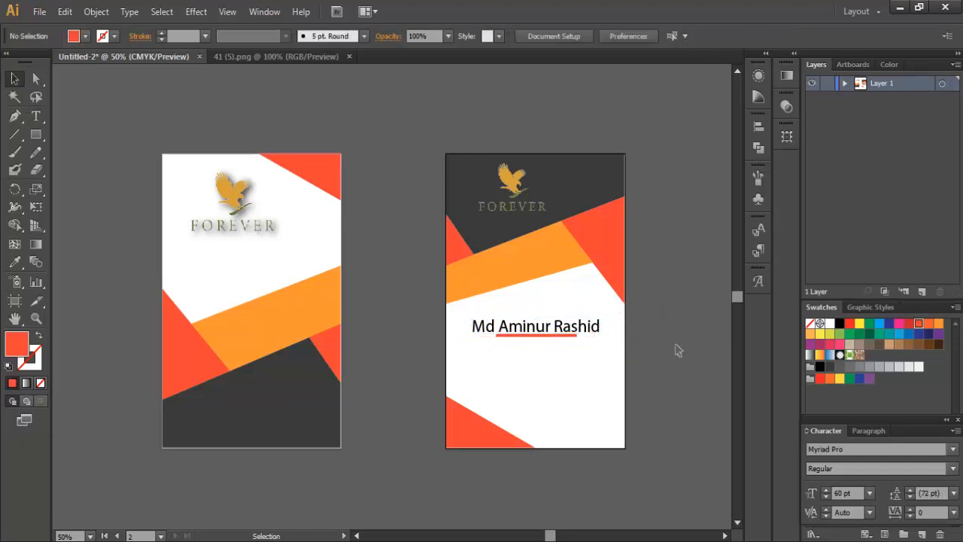
pyautogui.click(569, 335)
pyautogui.click(662, 318)
# Step: Add the card's ID number line under the name and draw a small black square below it
pyautogui.press('t')
pyautogui.click(500, 350)
pyautogui.write('ID NO: 52654')
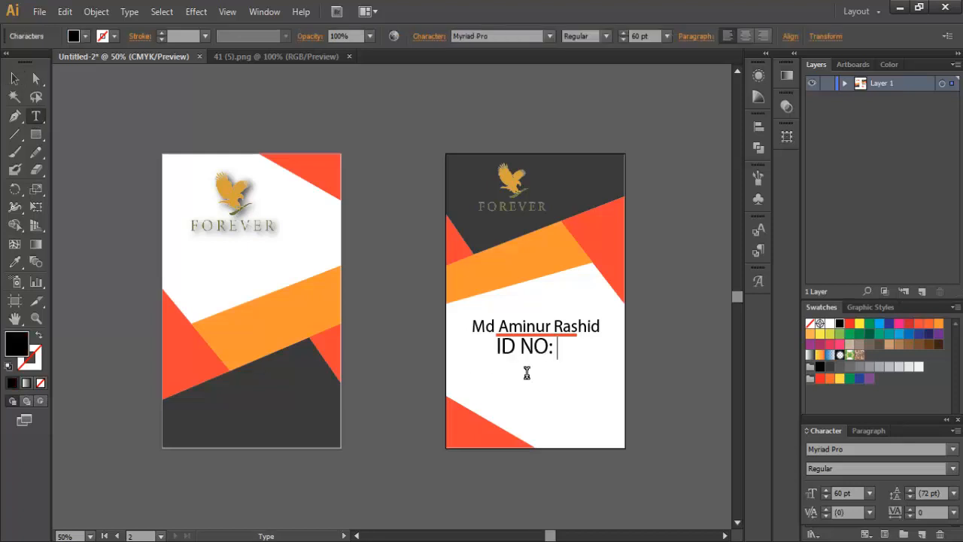
pyautogui.press('Escape')
pyautogui.click(671, 373)
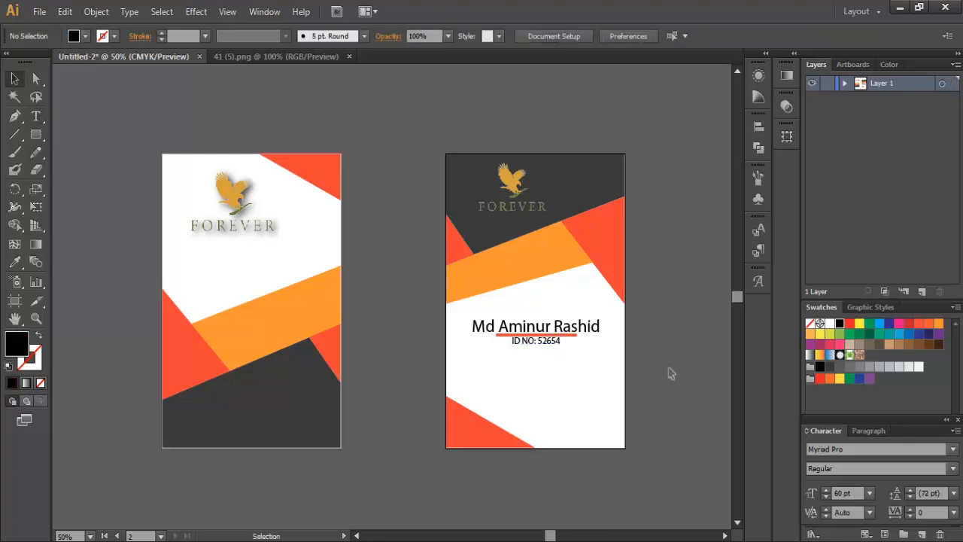
pyautogui.press('m')
pyautogui.moveTo(478, 360)
pyautogui.mouseDown()
pyautogui.moveTo(489, 371)
pyautogui.moveTo(484, 414)
pyautogui.mouseUp()
# Step: Duplicate the black square further down the right card
pyautogui.press('v')
pyautogui.scroll(3, 484, 366)
pyautogui.moveTo(484, 415); pyautogui.dragTo(489, 447)
pyautogui.scroll(-3, 526, 444)
pyautogui.click(85, 36)
pyautogui.click(36, 98)
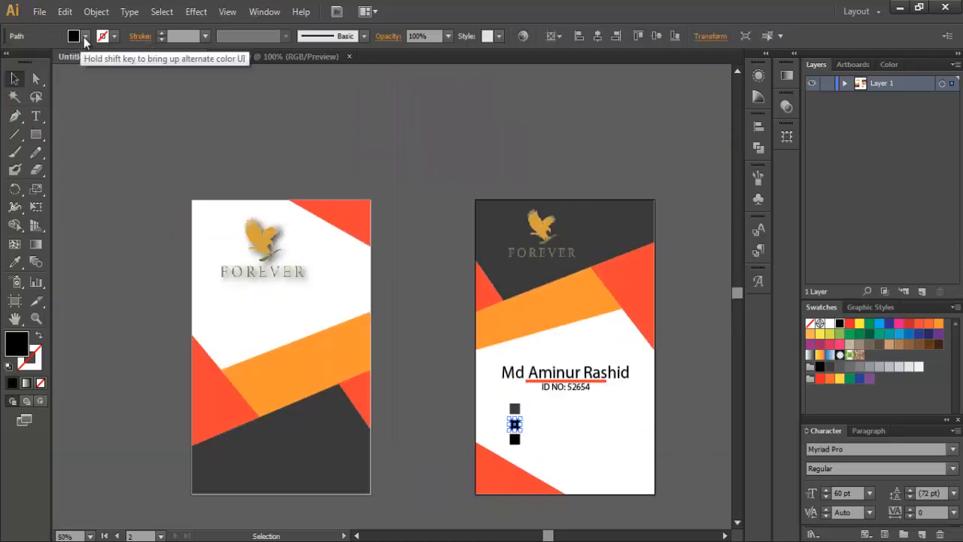
pyautogui.click(85, 36)
pyautogui.click(683, 393)
# Step: Add the contact phone number beside the top square, shrunk to fit
pyautogui.press('t')
pyautogui.scroll(-2, 682, 393)
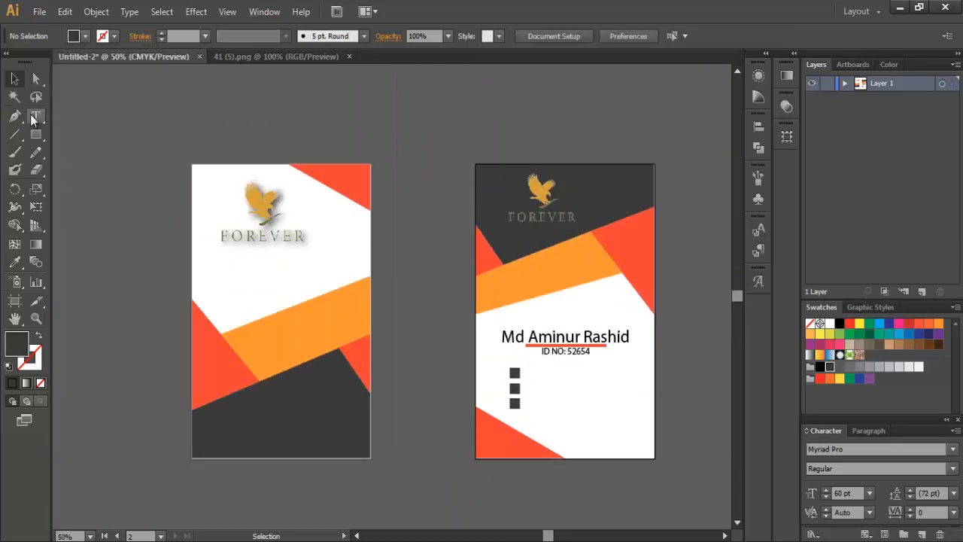
pyautogui.click(531, 373)
pyautogui.press('Escape')
pyautogui.moveTo(609, 382); pyautogui.dragTo(593, 378)
pyautogui.moveTo(586, 374); pyautogui.dragTo(562, 374)
pyautogui.click(557, 376)
pyautogui.scroll(5, 559, 380)
pyautogui.press('Up')
pyautogui.press('Up')
pyautogui.press('Up')
pyautogui.press('Up')
pyautogui.press('Up')
pyautogui.press('Up')
pyautogui.press('Up')
pyautogui.press('Up')
pyautogui.click(465, 422)
pyautogui.scroll(-1, 466, 422)
pyautogui.scroll(-3, 465, 427)
pyautogui.press('t')
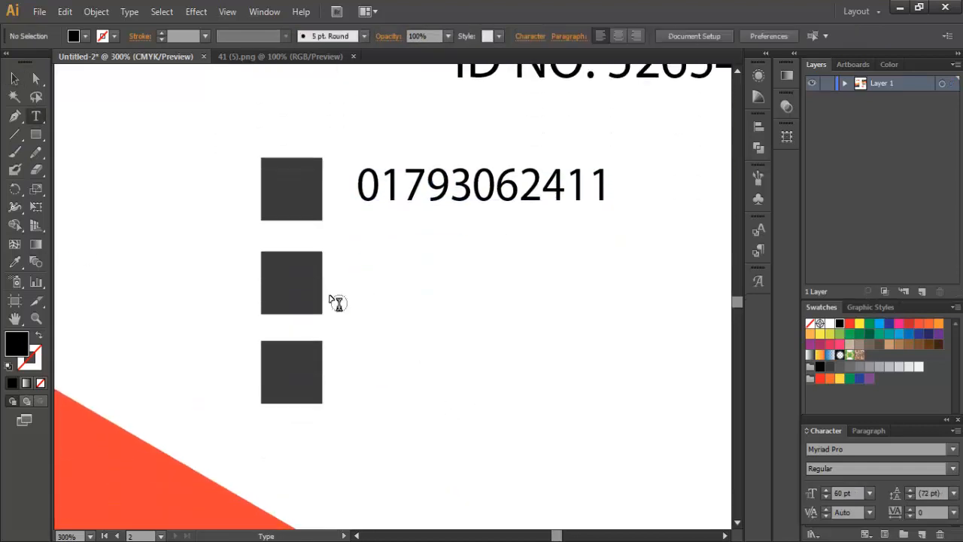
pyautogui.click(355, 285)
pyautogui.write('www.pipracreators.com')
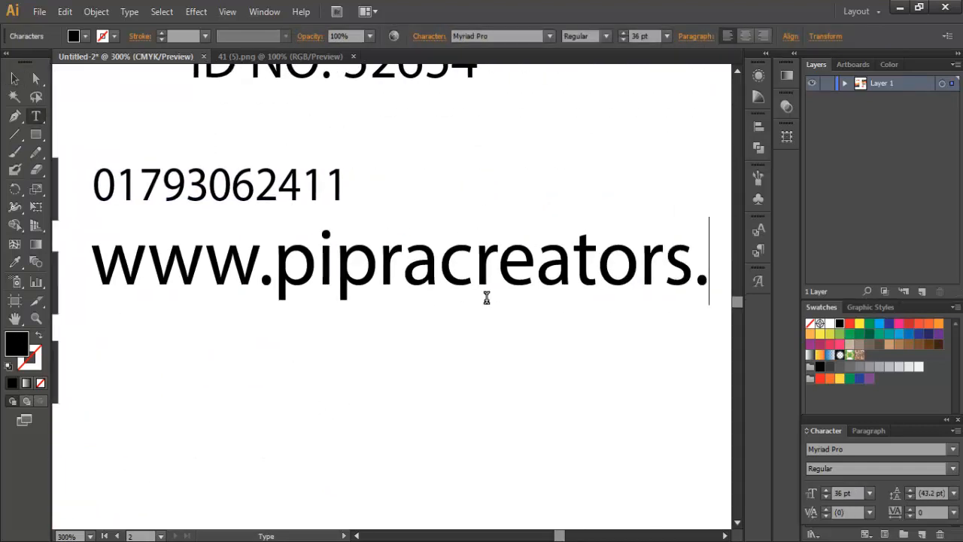
pyautogui.press('Escape')
pyautogui.moveTo(700, 302); pyautogui.dragTo(554, 287)
pyautogui.scroll(-1, 417, 336)
pyautogui.moveTo(301, 283); pyautogui.dragTo(298, 303)
pyautogui.click(108, 370)
# Step: Add the contact e-mail address beside the third square, scaled to match the others
pyautogui.press('t')
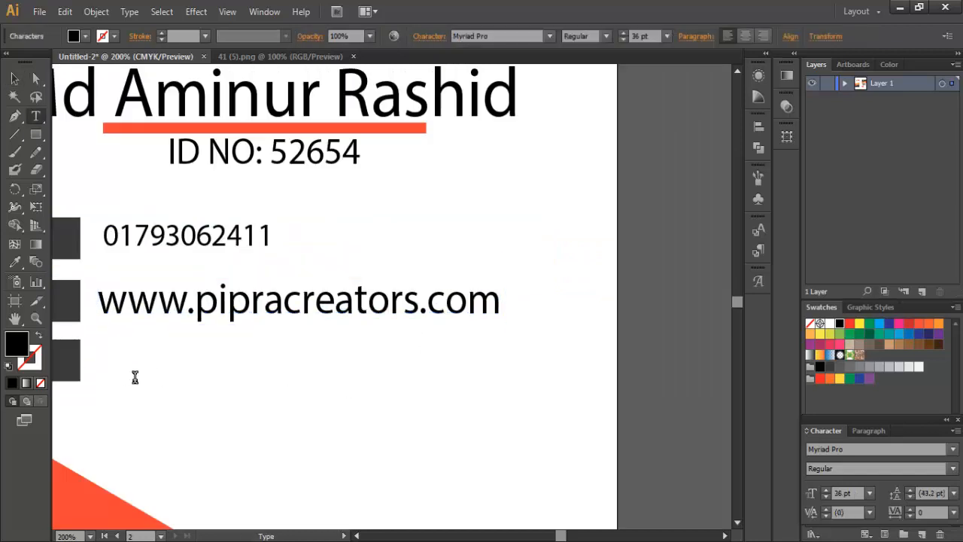
pyautogui.click(134, 377)
pyautogui.press('Escape')
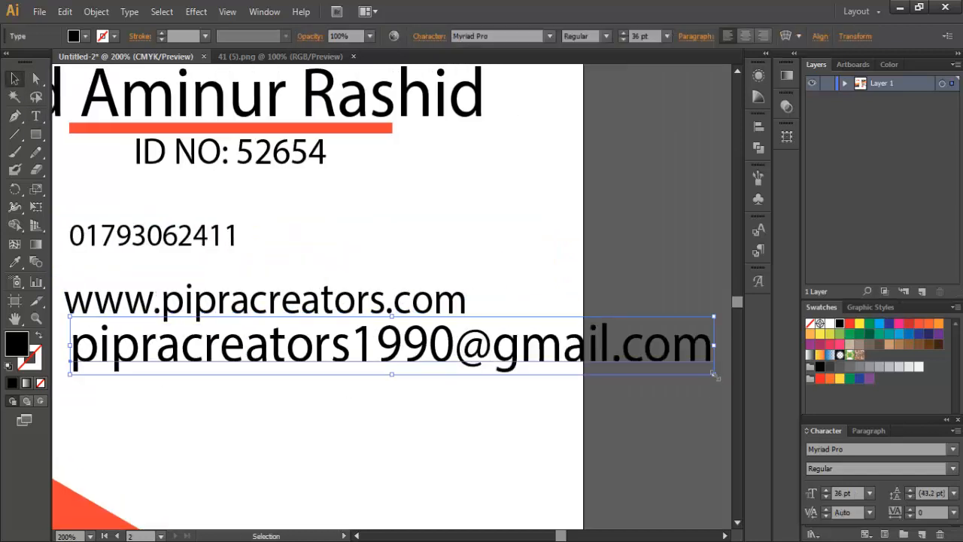
pyautogui.moveTo(713, 374); pyautogui.dragTo(499, 357)
pyautogui.moveTo(301, 340); pyautogui.dragTo(299, 357)
pyautogui.hscroll(-3, 615, 464)
# Step: Lower the opacity of the website and e-mail lines
pyautogui.click(301, 237)
pyautogui.click(422, 258)
pyautogui.scroll(-3, 419, 260)
pyautogui.scroll(-2, 494, 414)
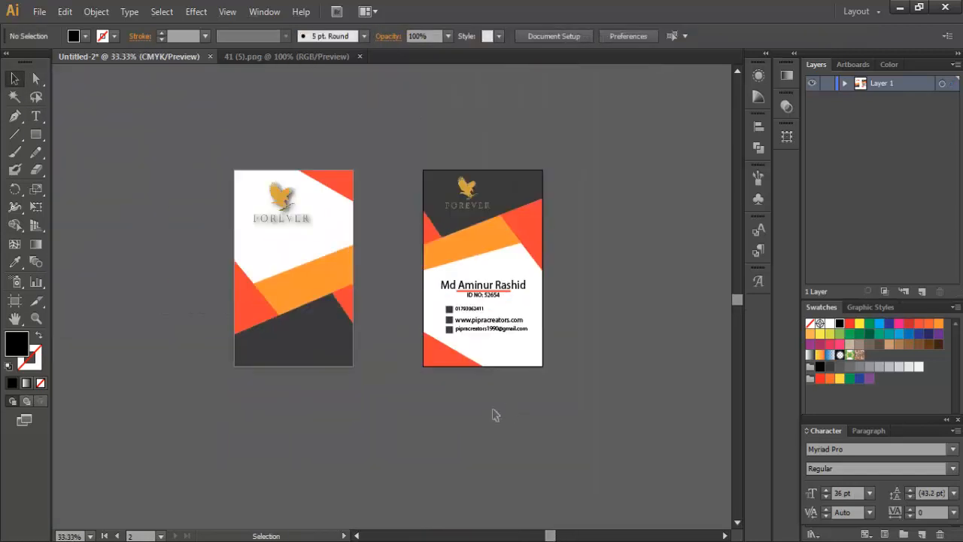
pyautogui.scroll(2, 365, 267)
pyautogui.hscroll(-1, 366, 266)
pyautogui.click(546, 330)
pyautogui.click(590, 401)
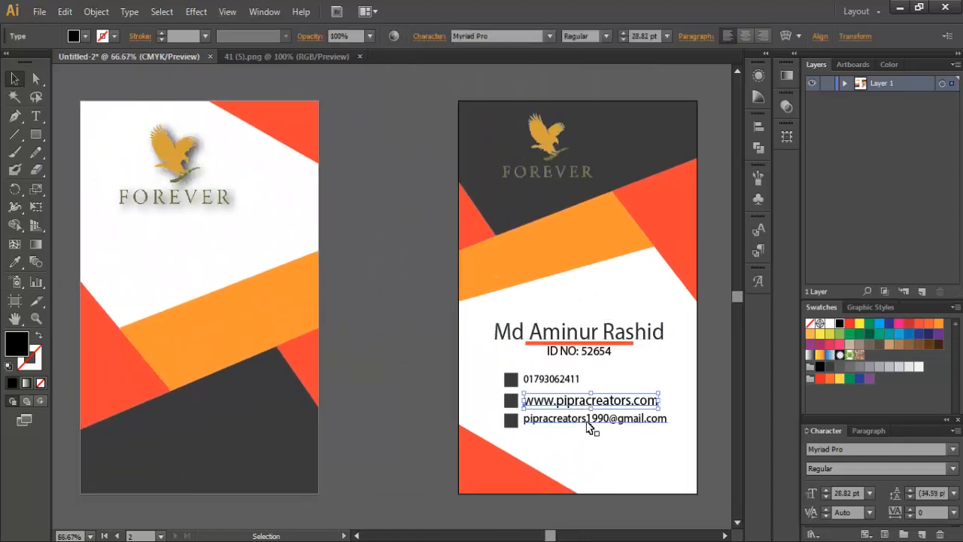
pyautogui.click(370, 36)
pyautogui.click(395, 182)
pyautogui.click(594, 419)
# Step: Lower the phone number line's opacity and set the ID line to 80% opacity
pyautogui.click(553, 379)
pyautogui.click(371, 36)
pyautogui.click(397, 182)
pyautogui.click(579, 351)
pyautogui.click(423, 261)
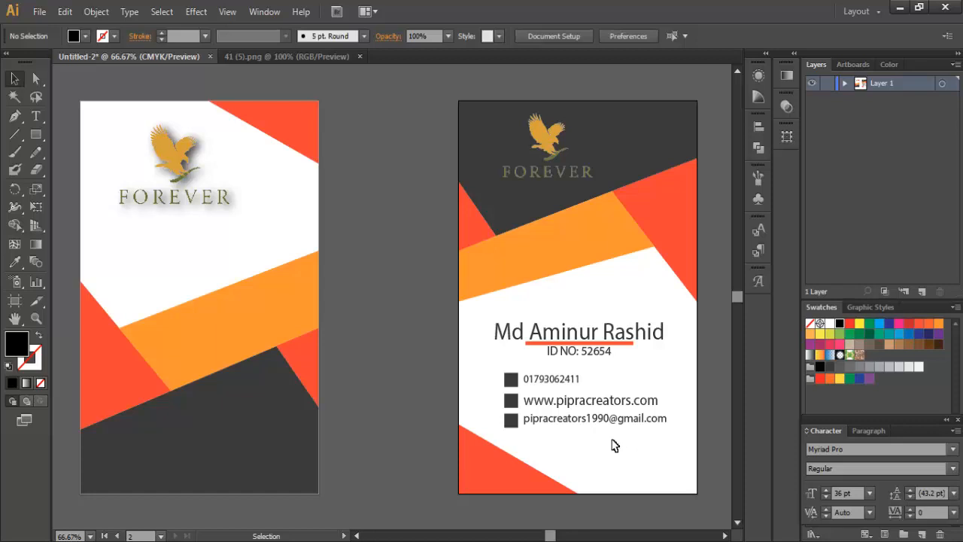
pyautogui.click(152, 243)
pyautogui.press('t')
pyautogui.click(125, 467)
pyautogui.click(85, 36)
pyautogui.click(28, 60)
pyautogui.click(147, 471)
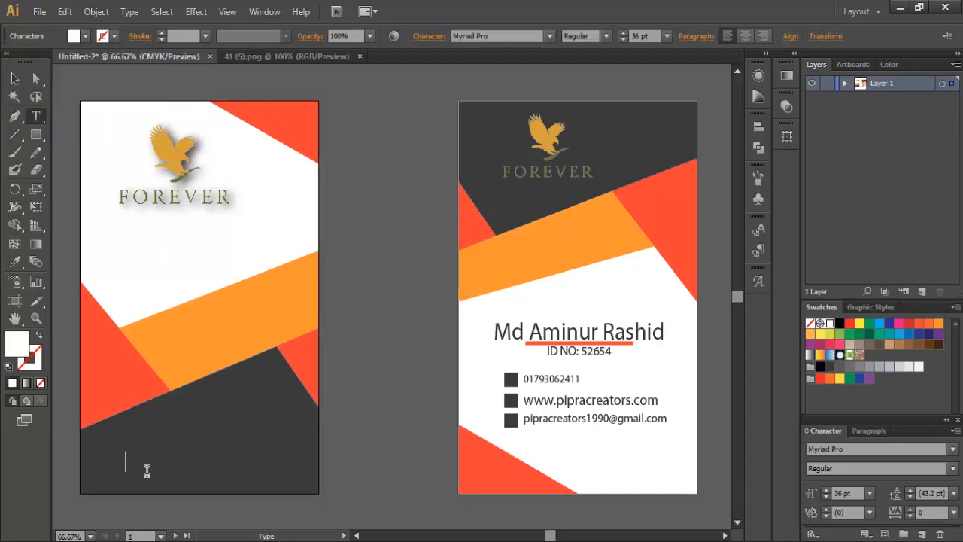
pyautogui.click(15, 79)
pyautogui.moveTo(244, 468); pyautogui.dragTo(239, 478)
pyautogui.moveTo(287, 481); pyautogui.dragTo(254, 477)
pyautogui.click(387, 285)
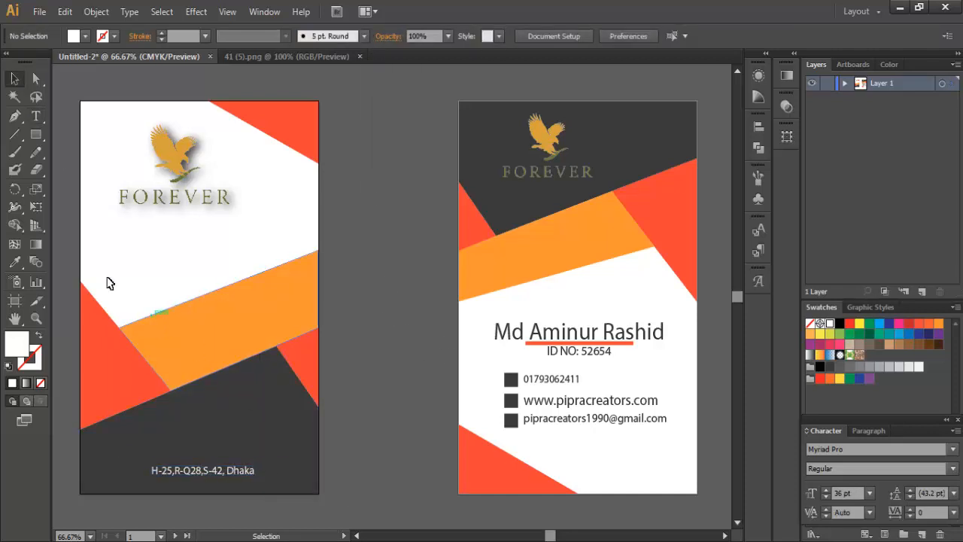
# Step: Draw a text area below the FOREVER logo and paste the blurb paragraph into it
pyautogui.click(36, 116)
pyautogui.moveTo(115, 216); pyautogui.dragTo(238, 282)
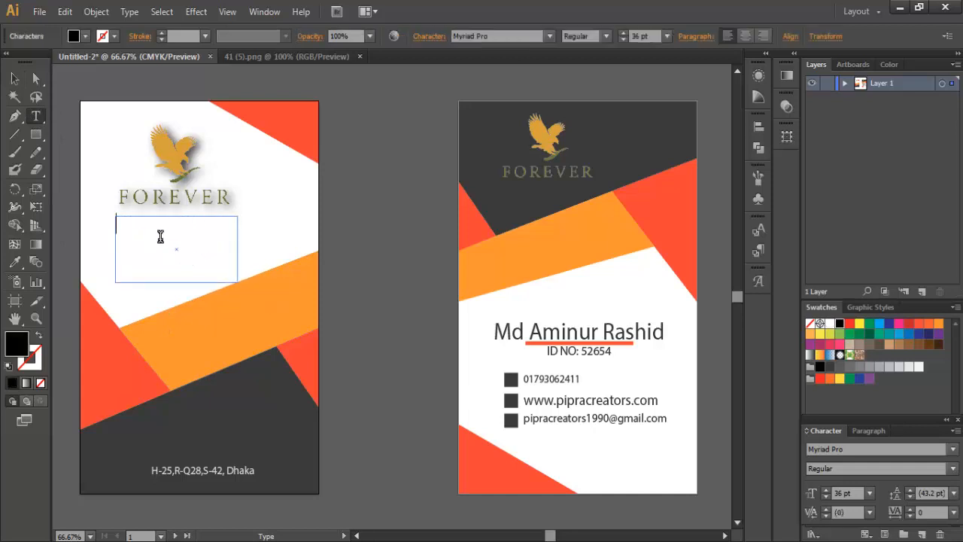
pyautogui.click(667, 36)
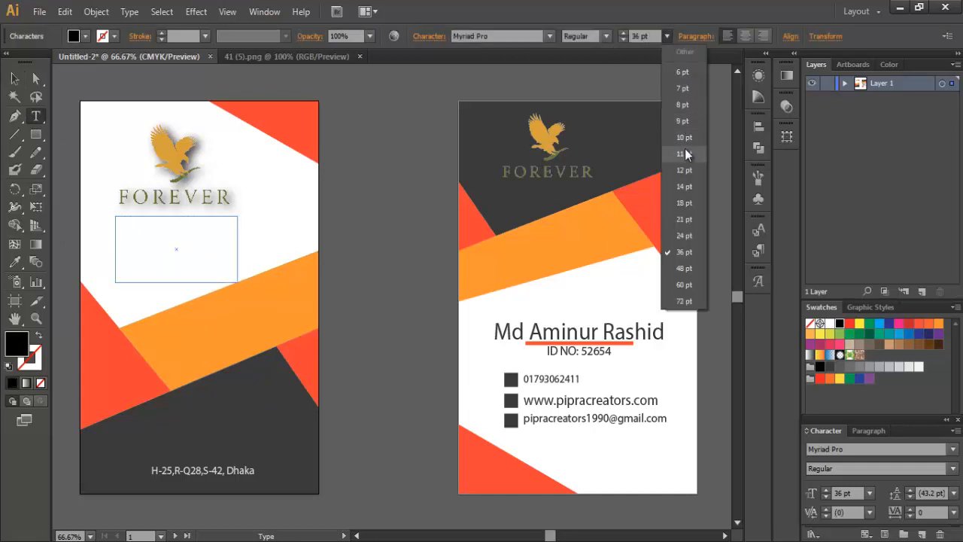
pyautogui.click(684, 170)
pyautogui.write("You do more than just distribute product. You own your Own business and are responsible for it's success. We want to recognize this with a name better defines who you are and what you do.")
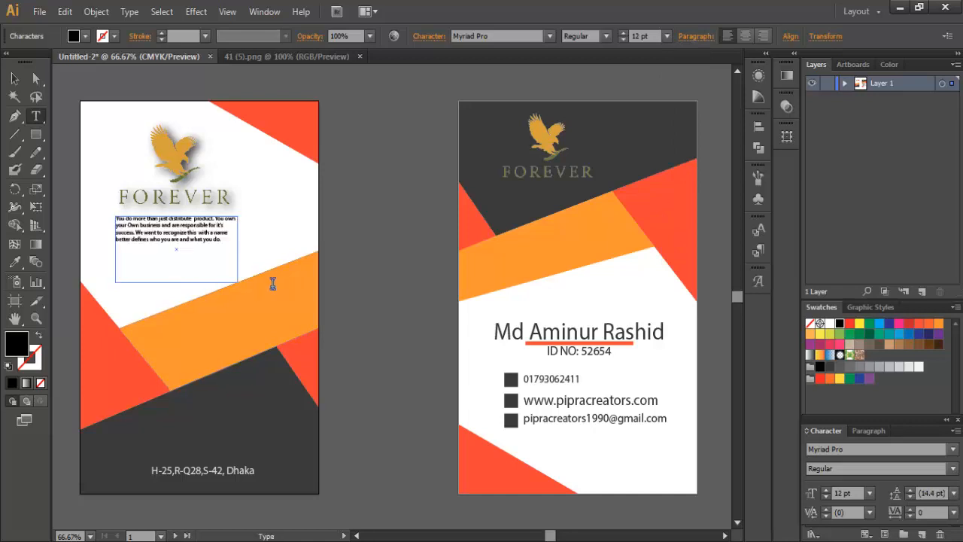
pyautogui.hotkey('ctrl', 'a')
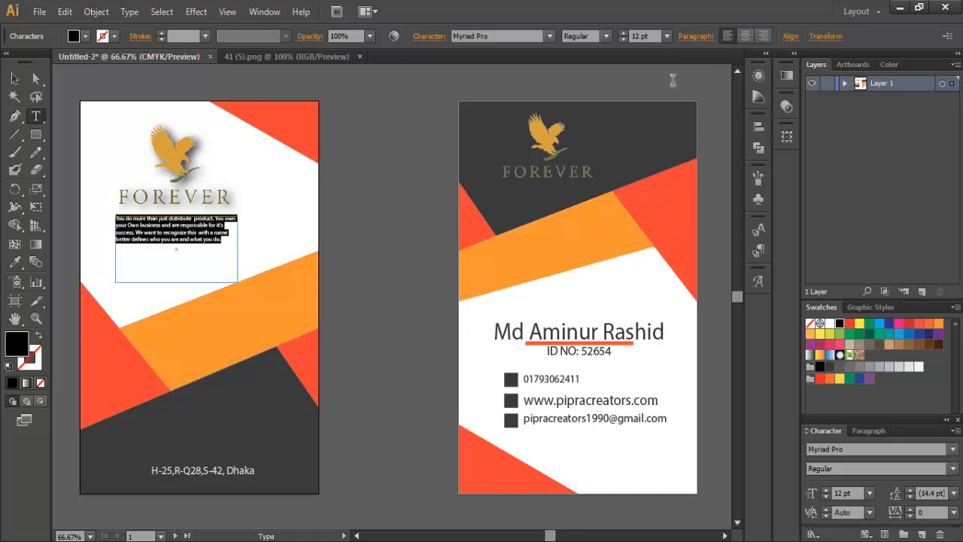
# Step: Set the blurb's font size to 14 pt after briefly trying 18 pt
pyautogui.click(666, 36)
pyautogui.click(688, 188)
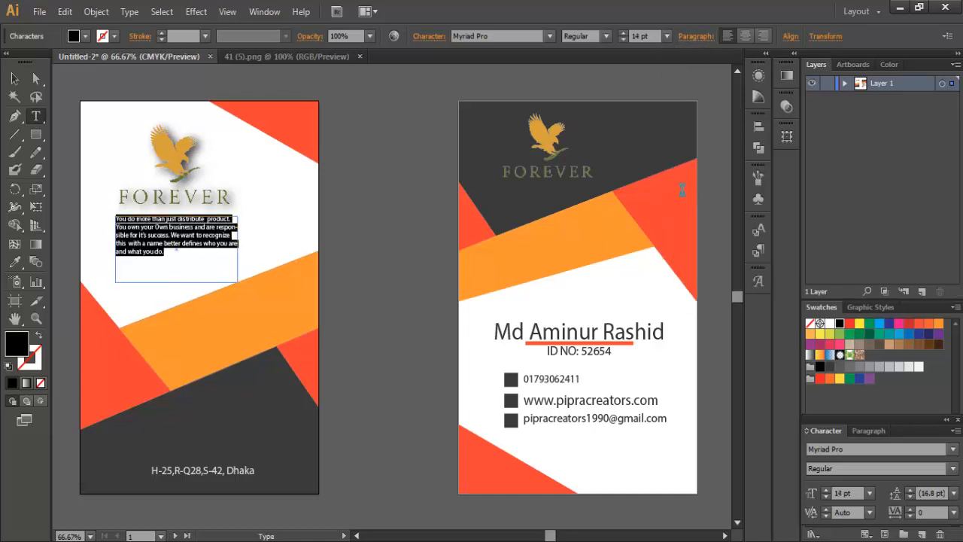
pyautogui.click(667, 36)
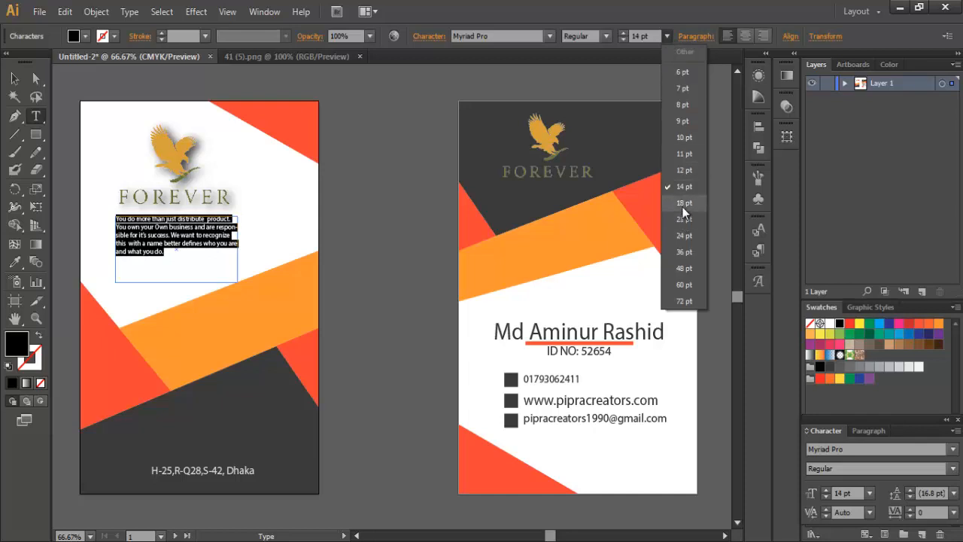
pyautogui.click(682, 204)
pyautogui.click(667, 36)
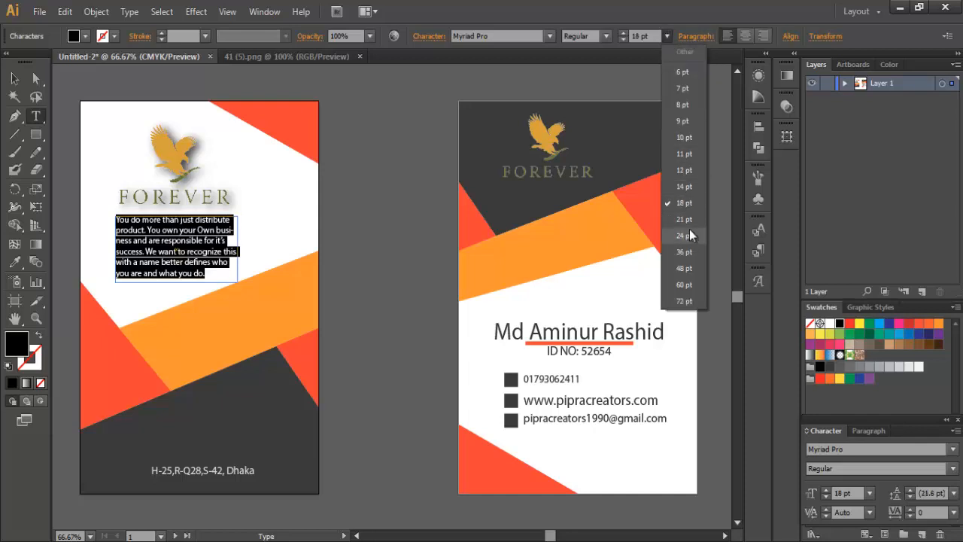
pyautogui.click(691, 188)
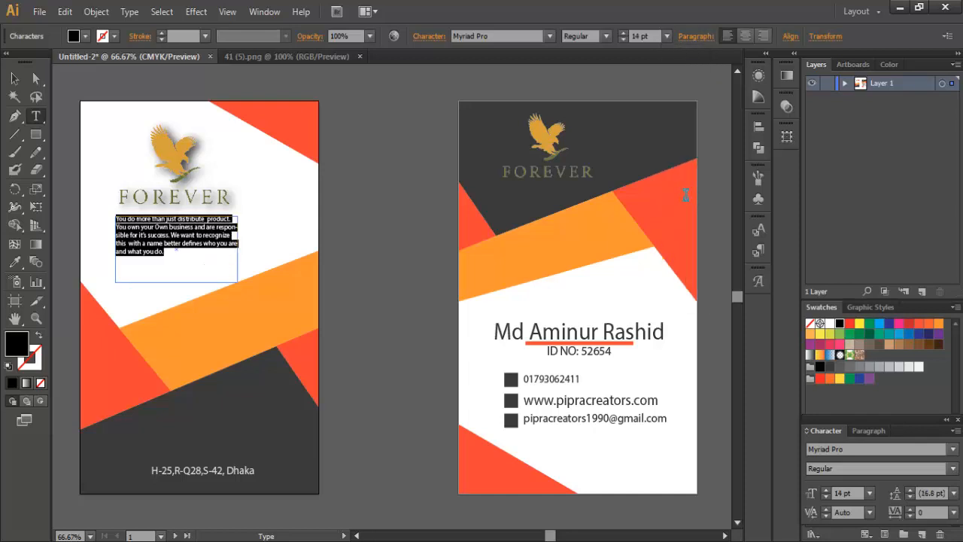
# Step: Justify the blurb with its last line aligned left
pyautogui.click(697, 36)
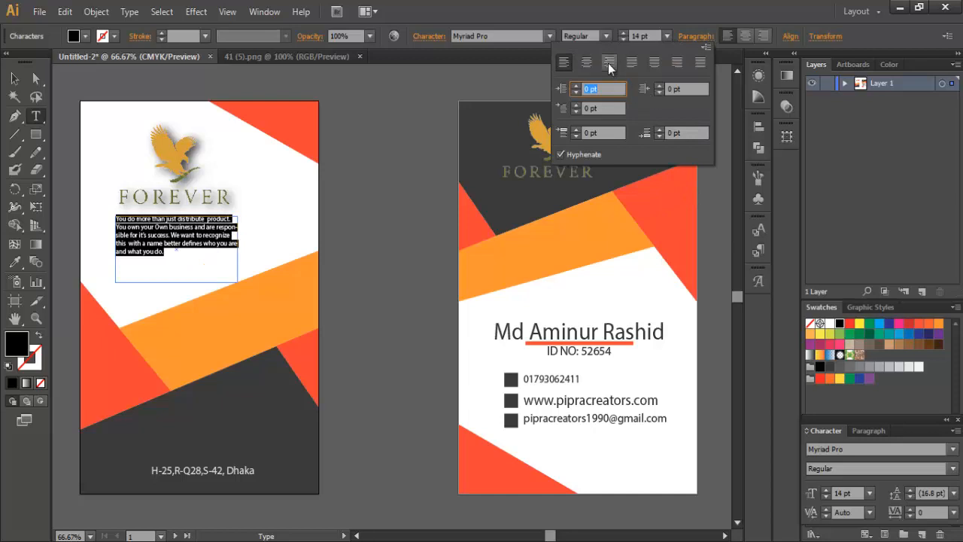
pyautogui.click(659, 65)
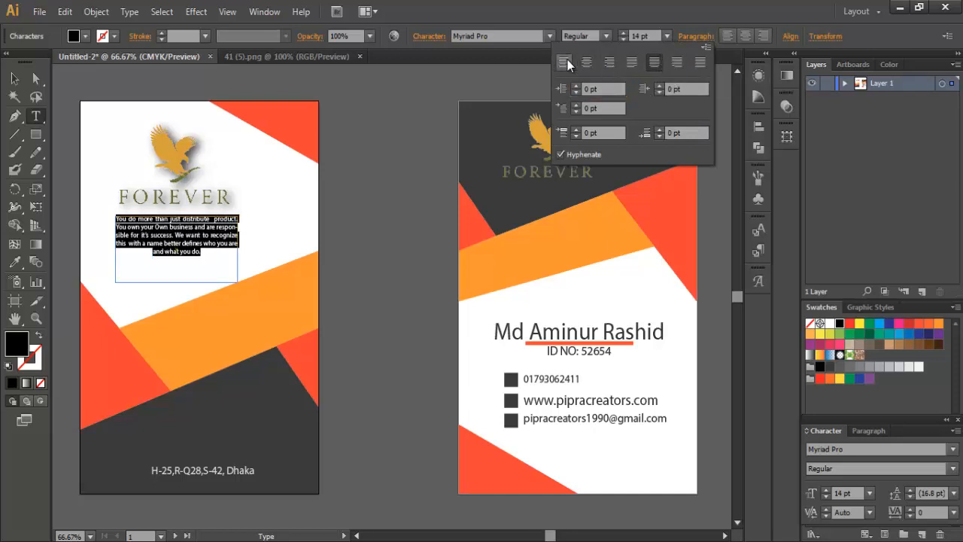
pyautogui.click(630, 63)
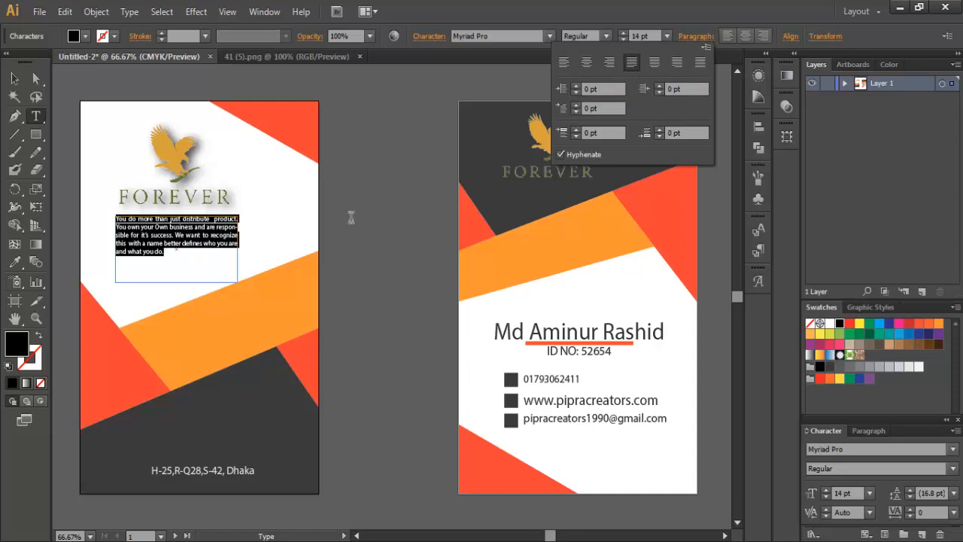
pyautogui.click(16, 81)
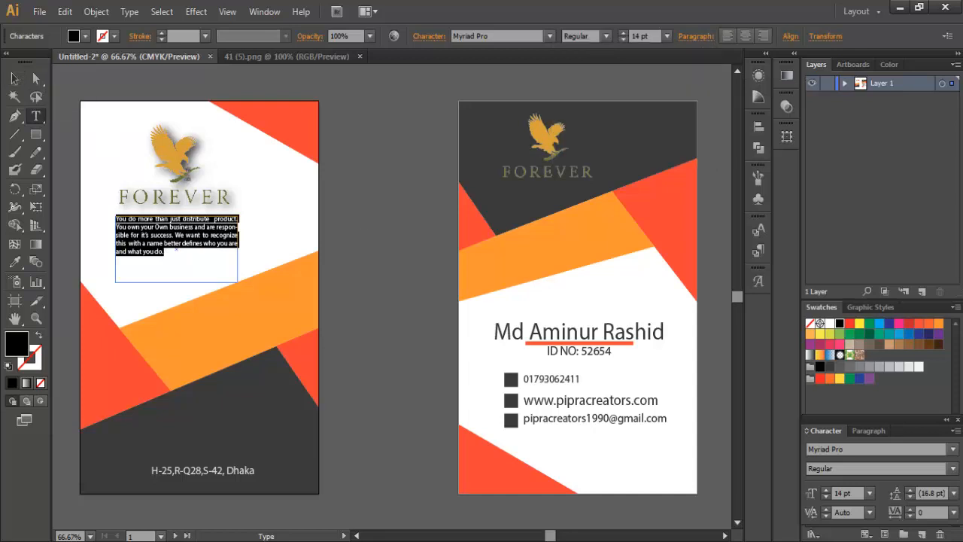
# Step: Keep the blurb text frame at 100% opacity
pyautogui.click(14, 79)
pyautogui.click(406, 225)
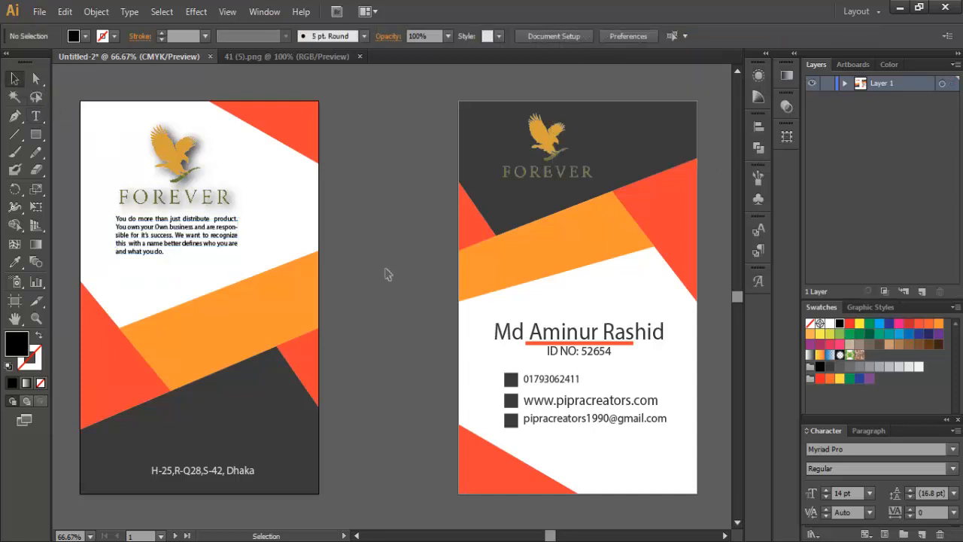
pyautogui.click(210, 241)
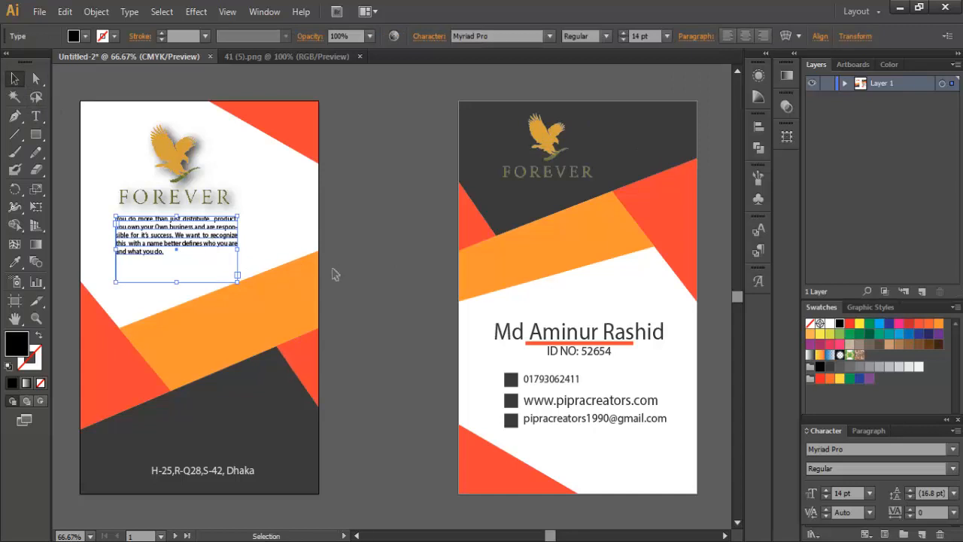
pyautogui.click(371, 36)
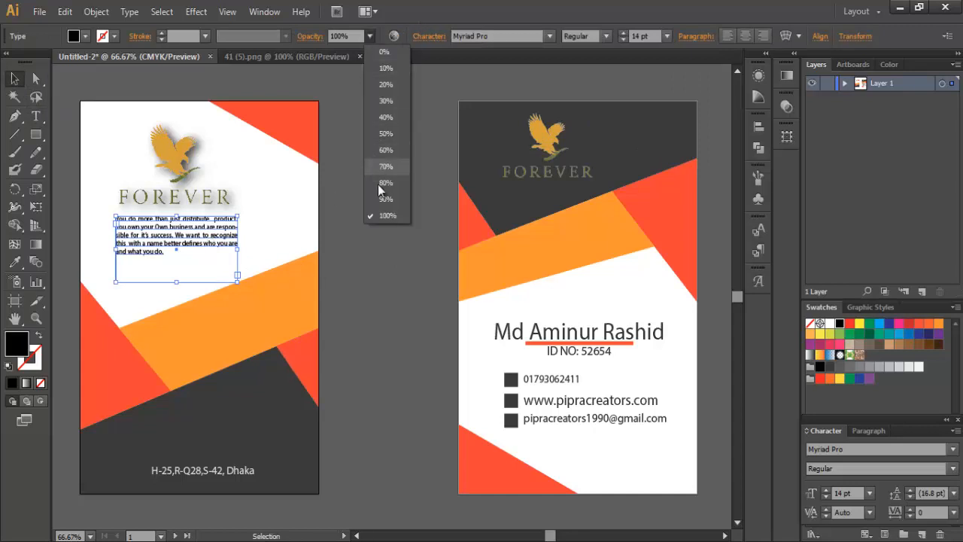
pyautogui.click(378, 185)
pyautogui.click(383, 195)
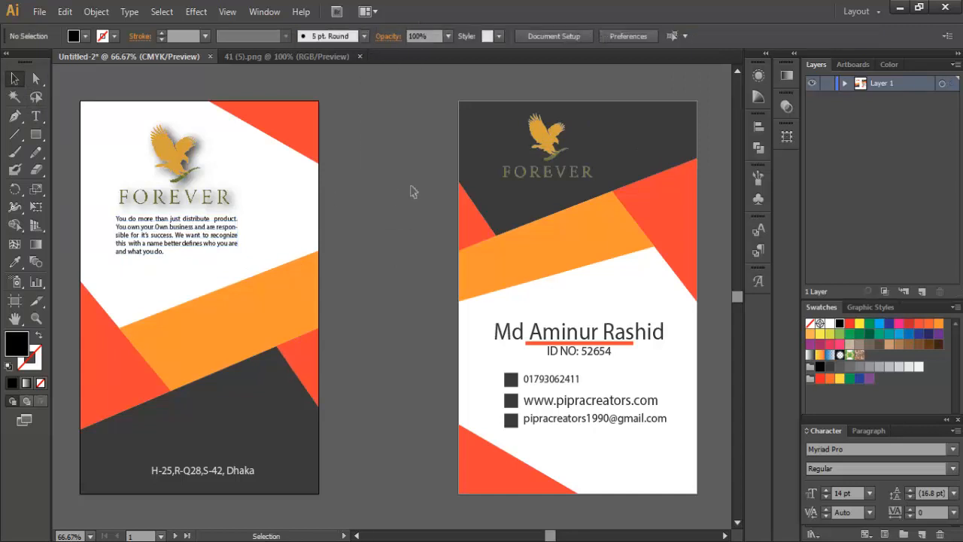